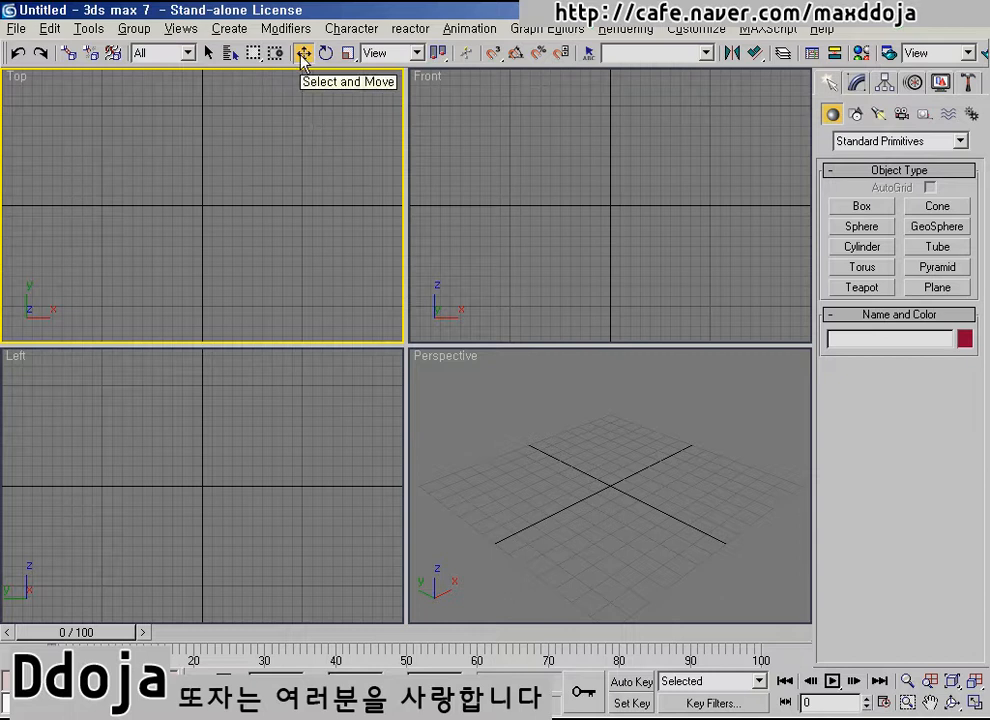
left_click(325, 53)
left_click(348, 53)
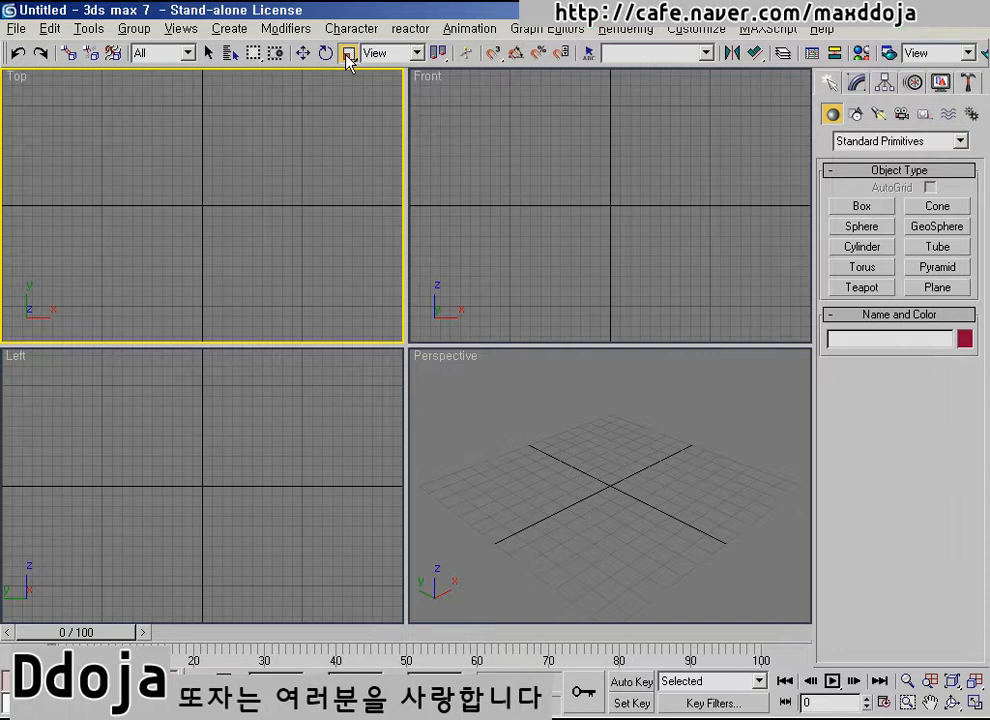
left_click(208, 53)
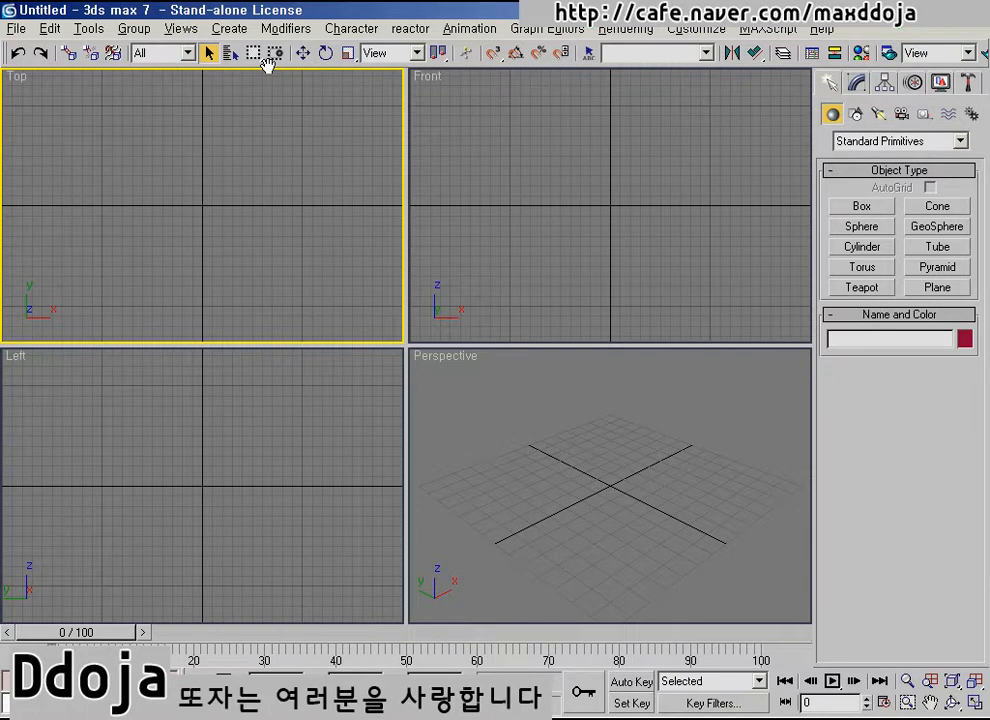
Step: Create a teapot about 45 mm in radius, centred on the origin in the Top view
left_click(862, 287)
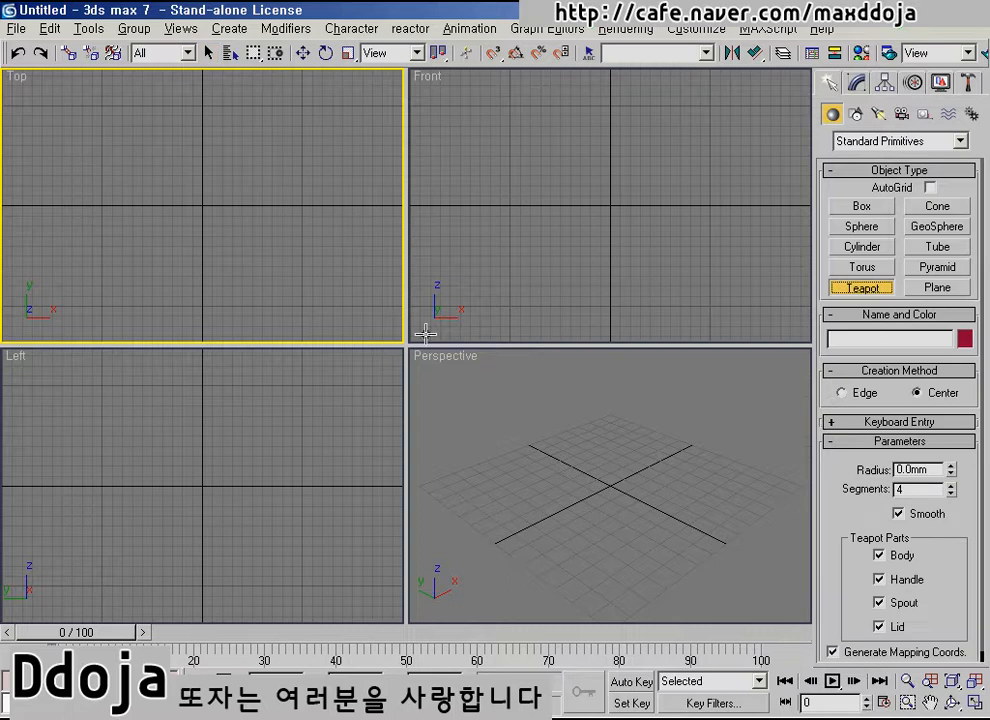
left_click(203, 207)
left_click_drag(203, 207, 161, 193)
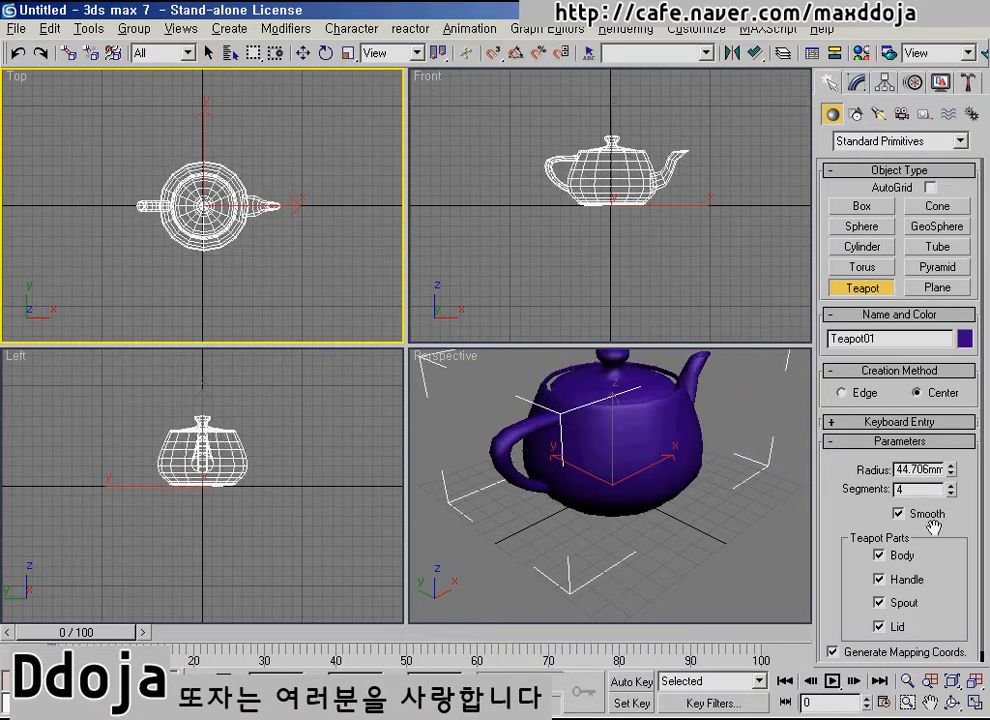
Step: Set the teapot's segments to 10
left_click(953, 486)
left_click(953, 486)
left_click(953, 486)
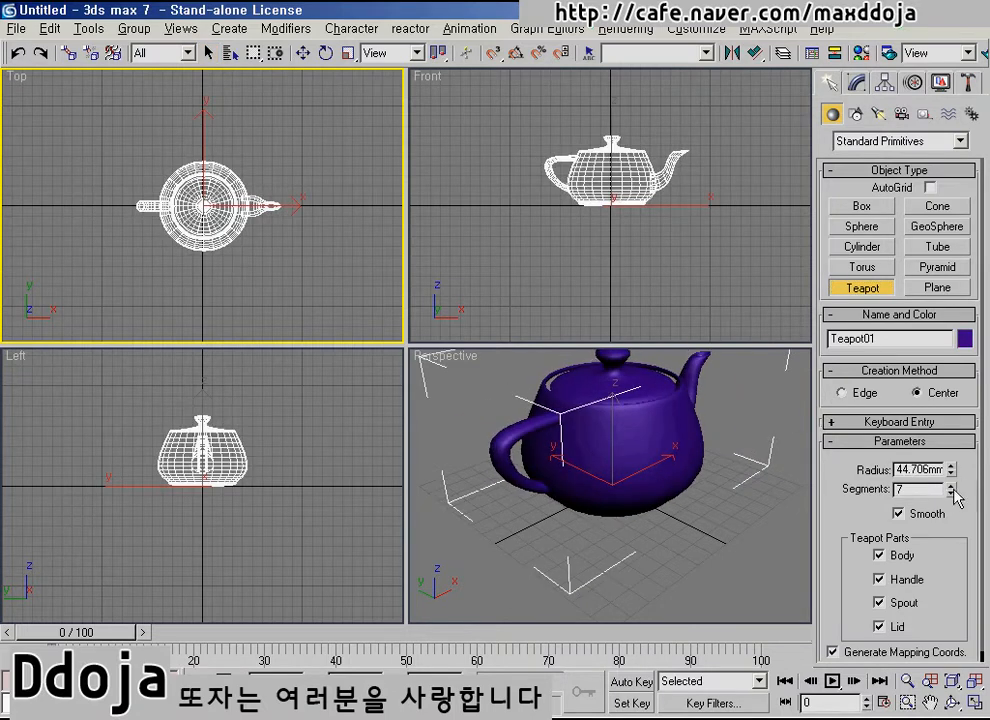
left_click(953, 486)
left_click(953, 486)
left_click(952, 486)
Step: Maximize the Top viewport and frame the teapot in it
middle_click_drag(289, 236, 289, 247)
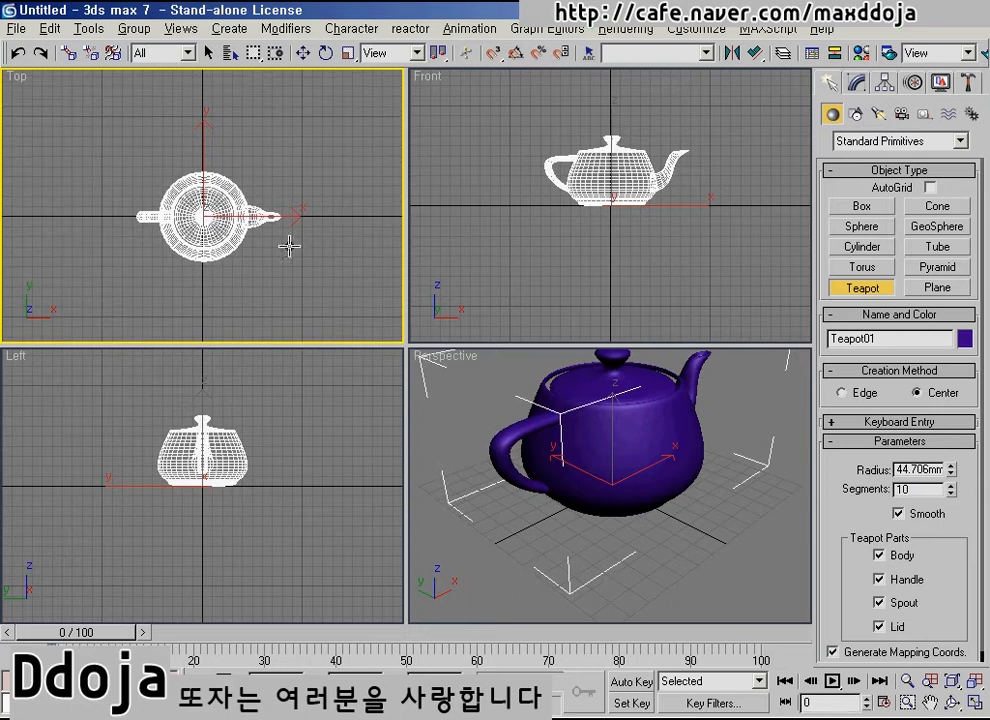
right_click(736, 592)
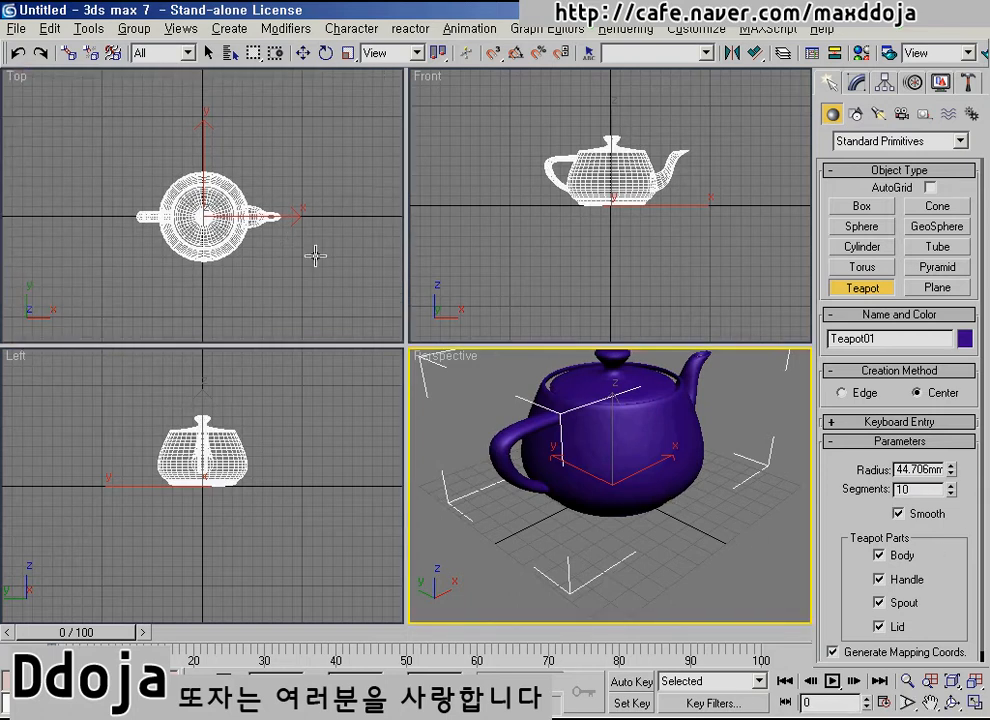
right_click(379, 223)
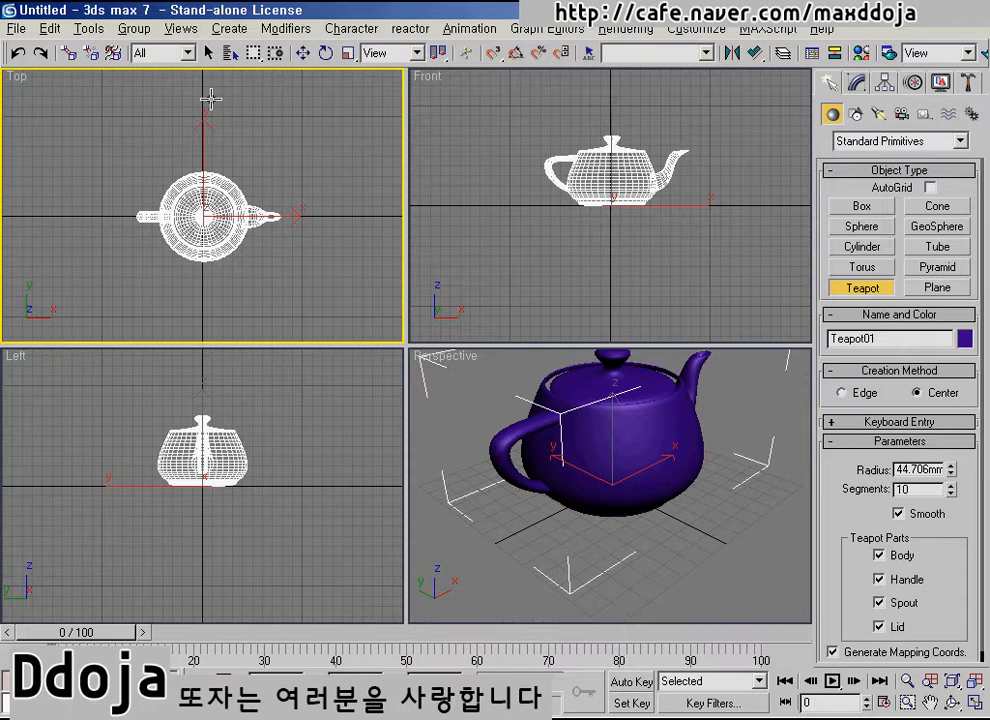
left_click(974, 704)
scroll(464, 331, "up", 5)
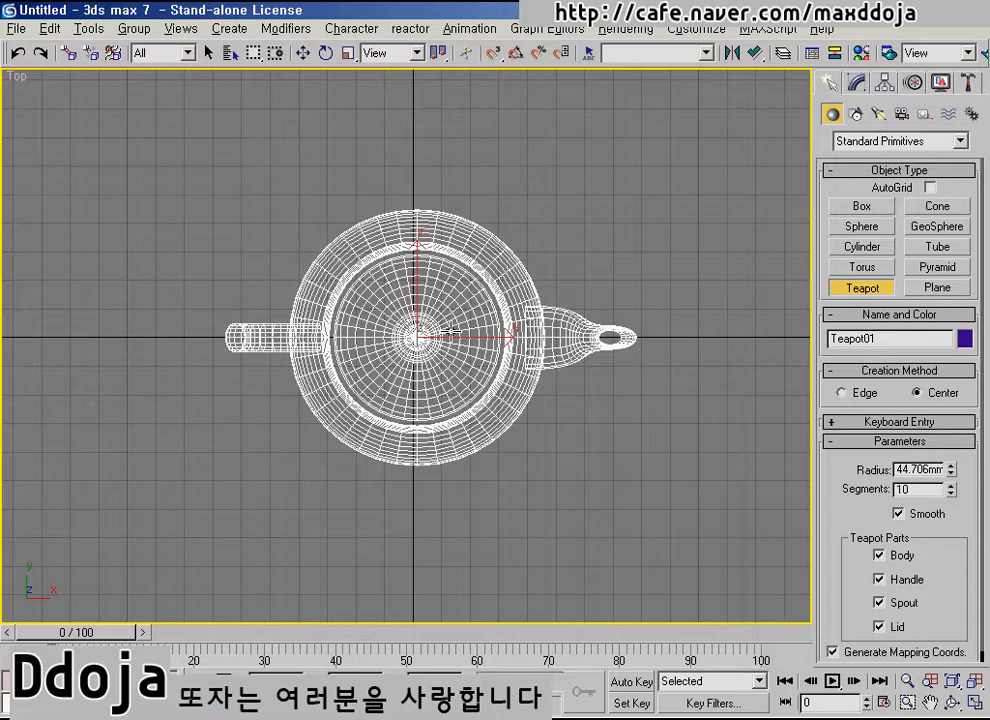
Step: Show the move gizmo on the teapot and examine its X and Y axes
left_click(303, 53)
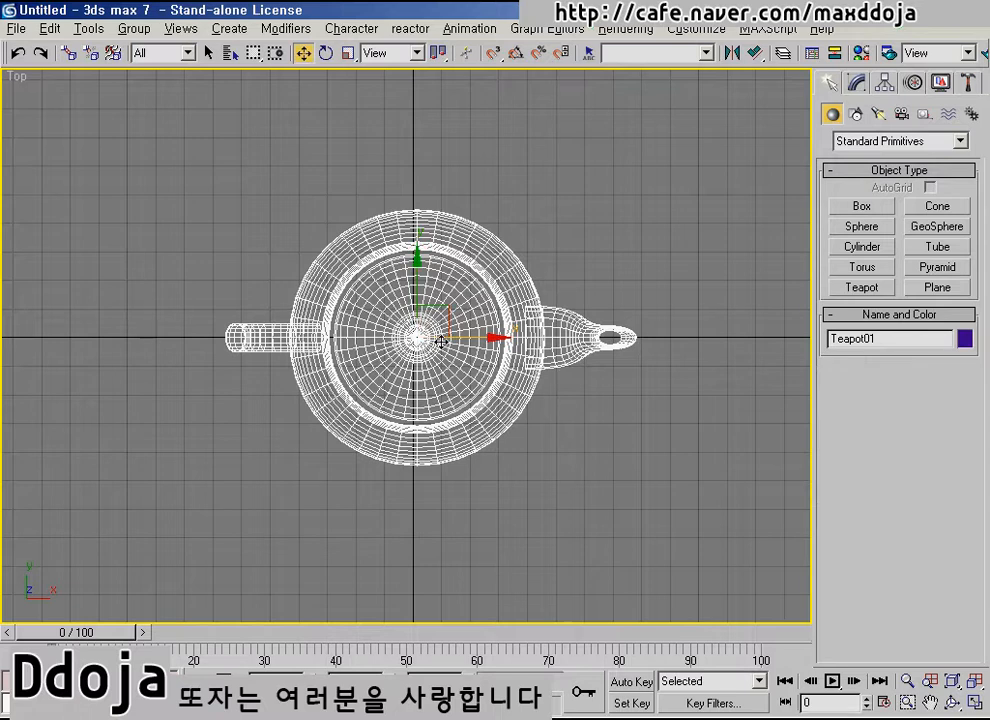
scroll(441, 342, "down", 5)
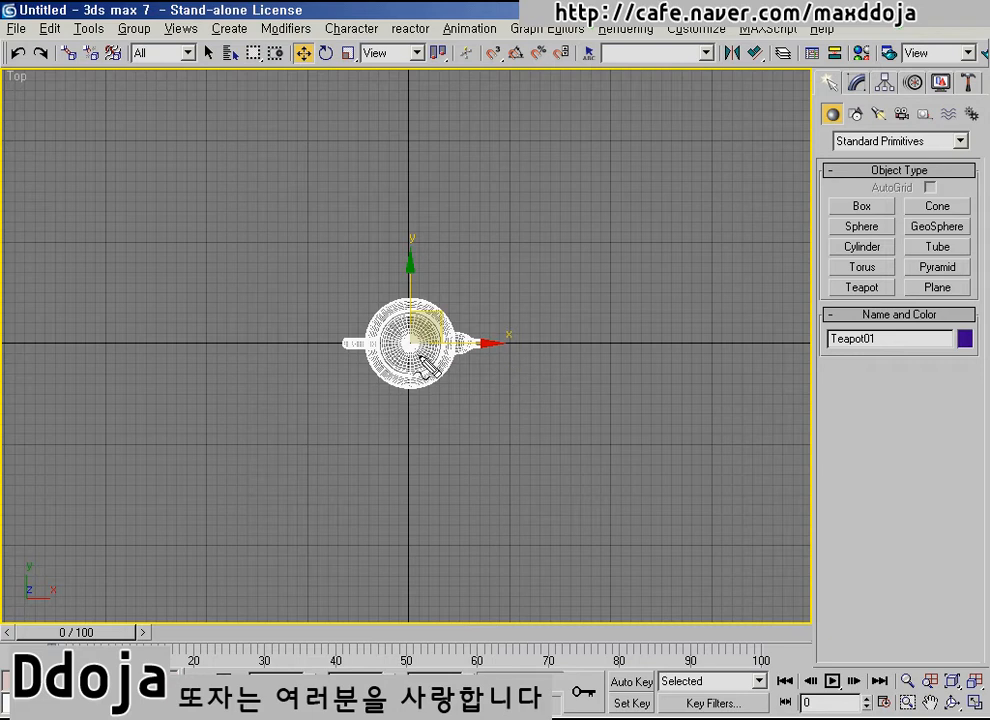
mouse_move(410, 355)
left_mouse_down()
mouse_move(509, 356)
mouse_move(500, 363)
left_mouse_up()
mouse_move(393, 322)
left_mouse_down()
mouse_move(392, 251)
mouse_move(374, 264)
left_mouse_up()
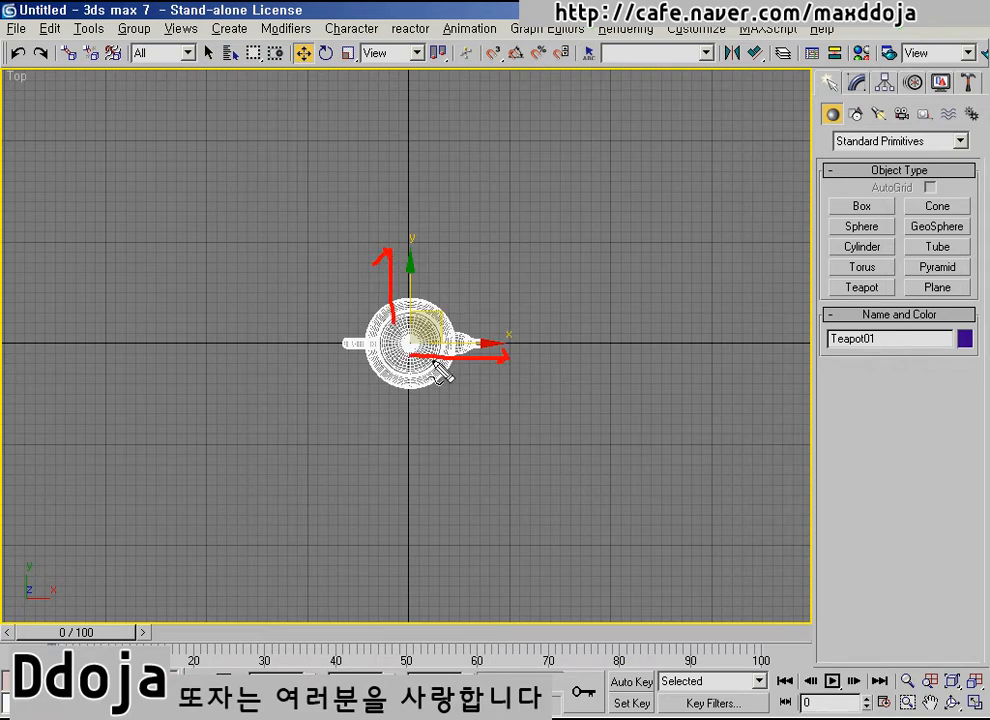
mouse_move(402, 277)
left_mouse_down()
mouse_move(403, 346)
mouse_move(500, 358)
mouse_move(474, 336)
mouse_move(517, 334)
mouse_move(506, 360)
left_mouse_up()
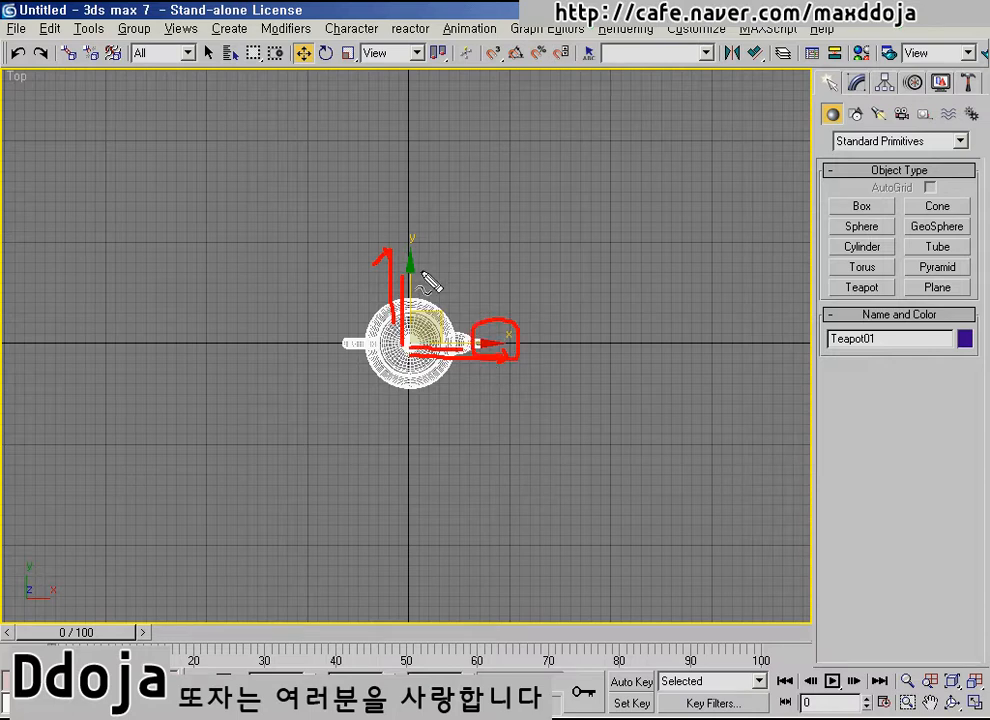
mouse_move(430, 282)
left_mouse_down()
mouse_move(414, 280)
mouse_move(420, 234)
mouse_move(424, 286)
left_mouse_up()
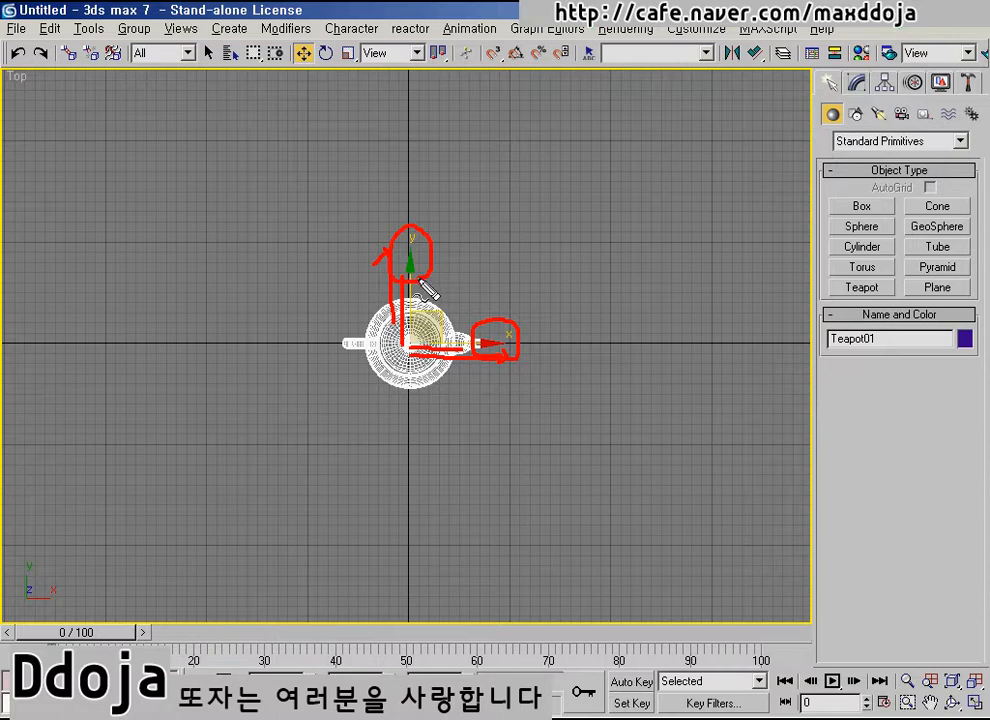
key("Escape")
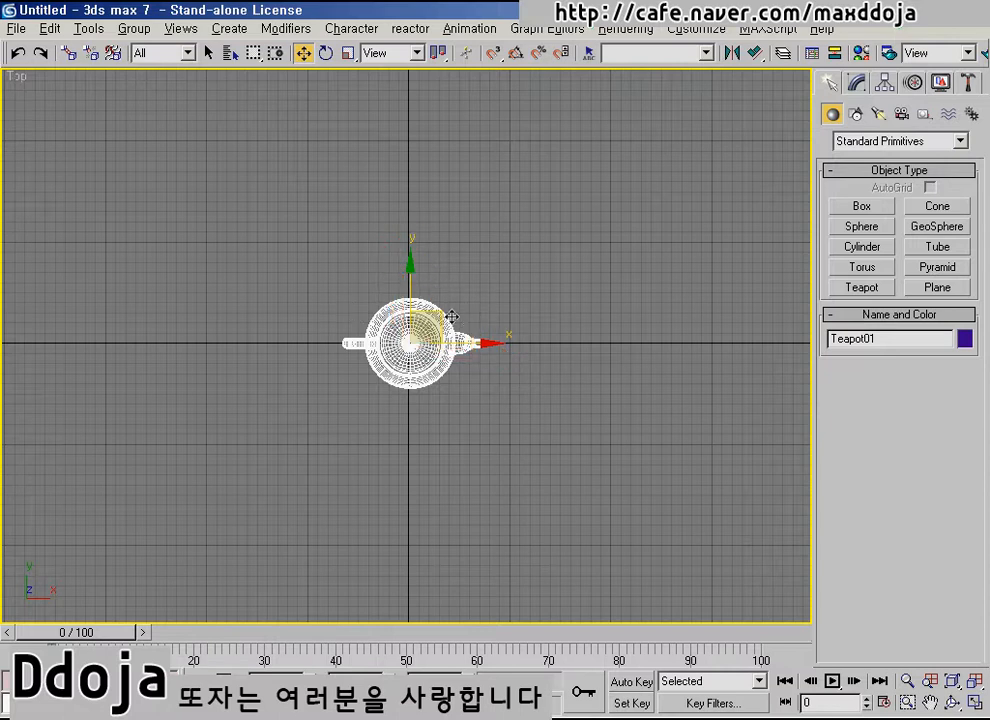
Step: Compare how the teapot's axes and gizmo look with the Select, Move, Rotate and Uniform Scale tools
left_click(208, 53)
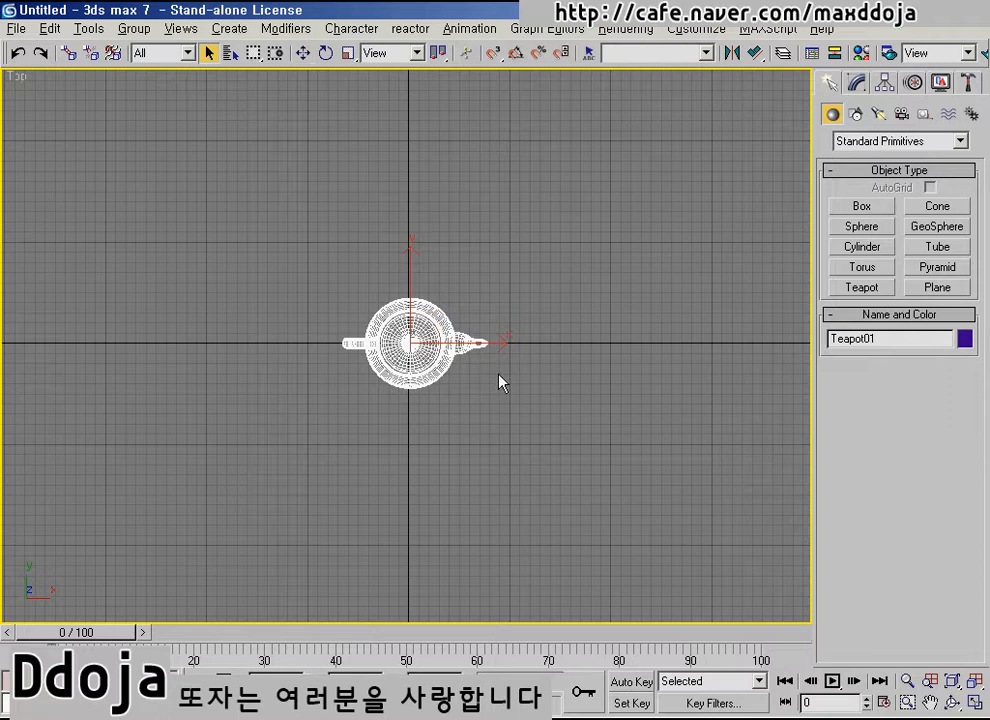
left_click(303, 53)
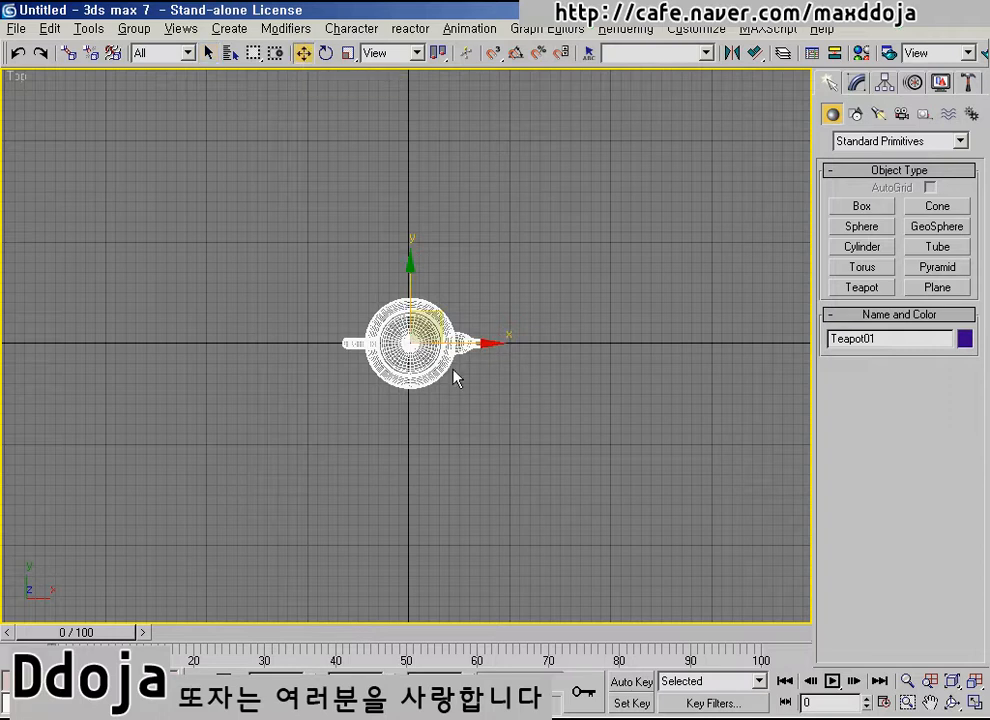
left_click(326, 55)
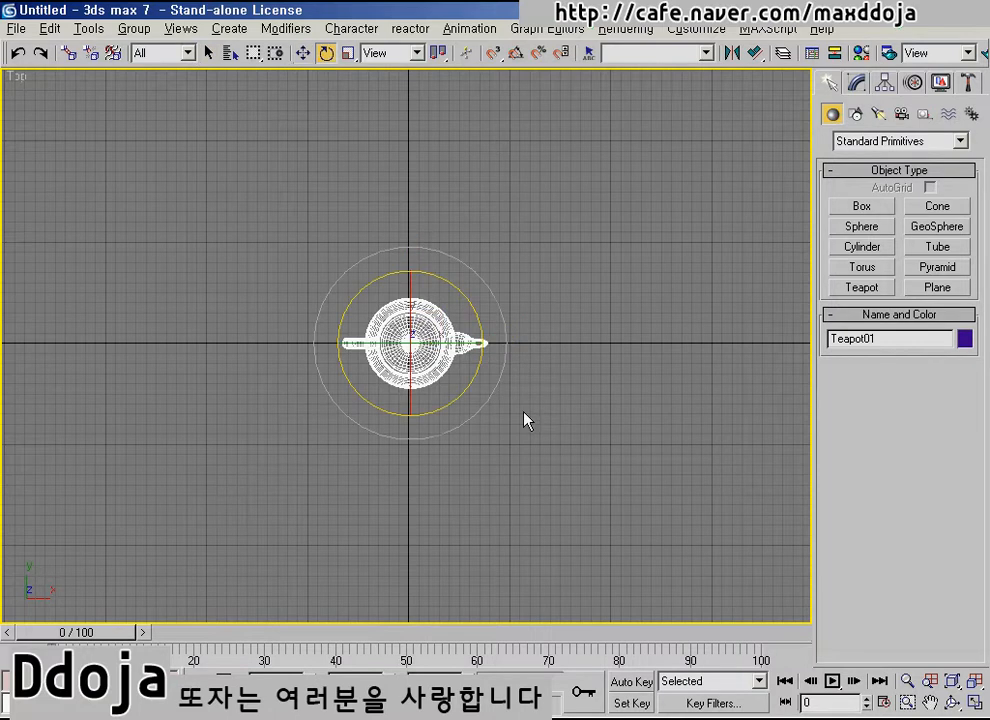
left_click(347, 54)
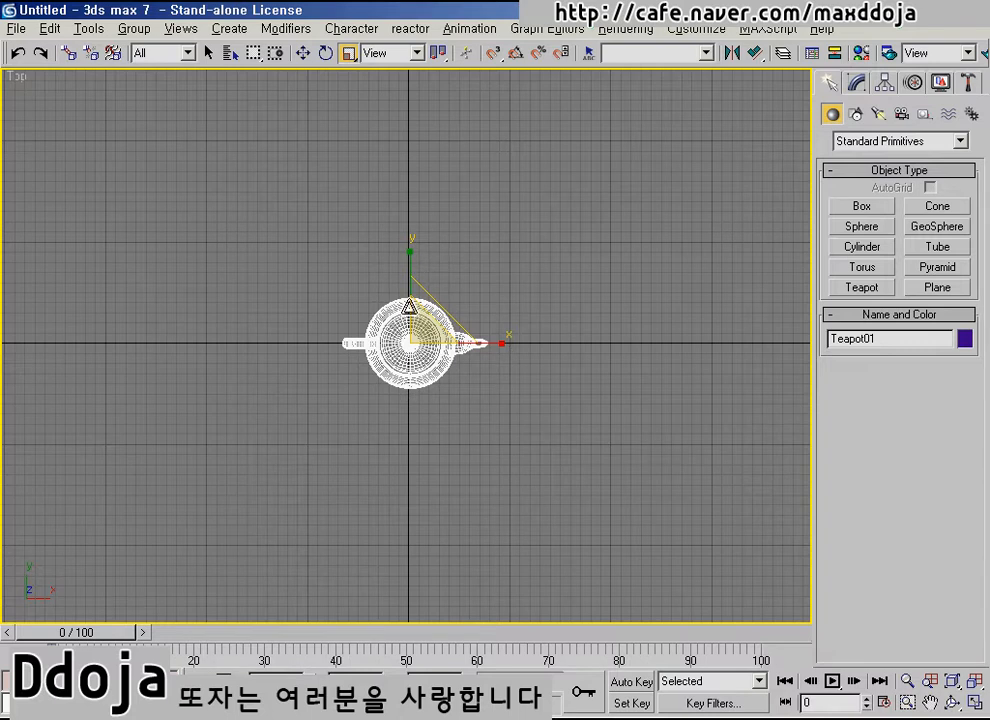
left_click(326, 53)
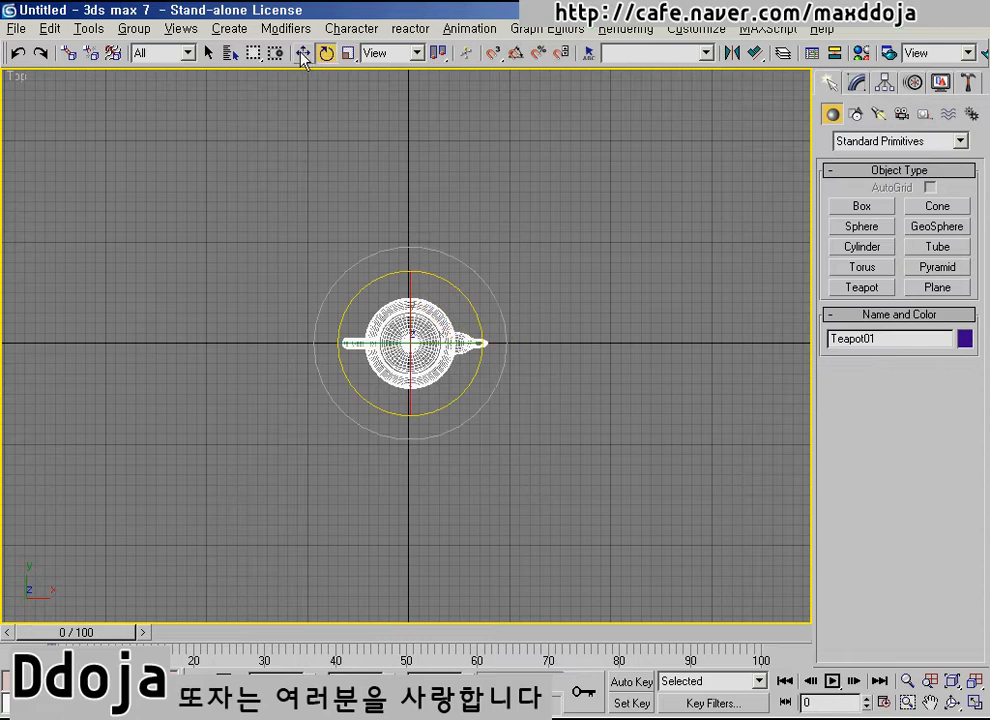
left_click(303, 52)
left_click(326, 54)
left_click(303, 54)
left_click(327, 55)
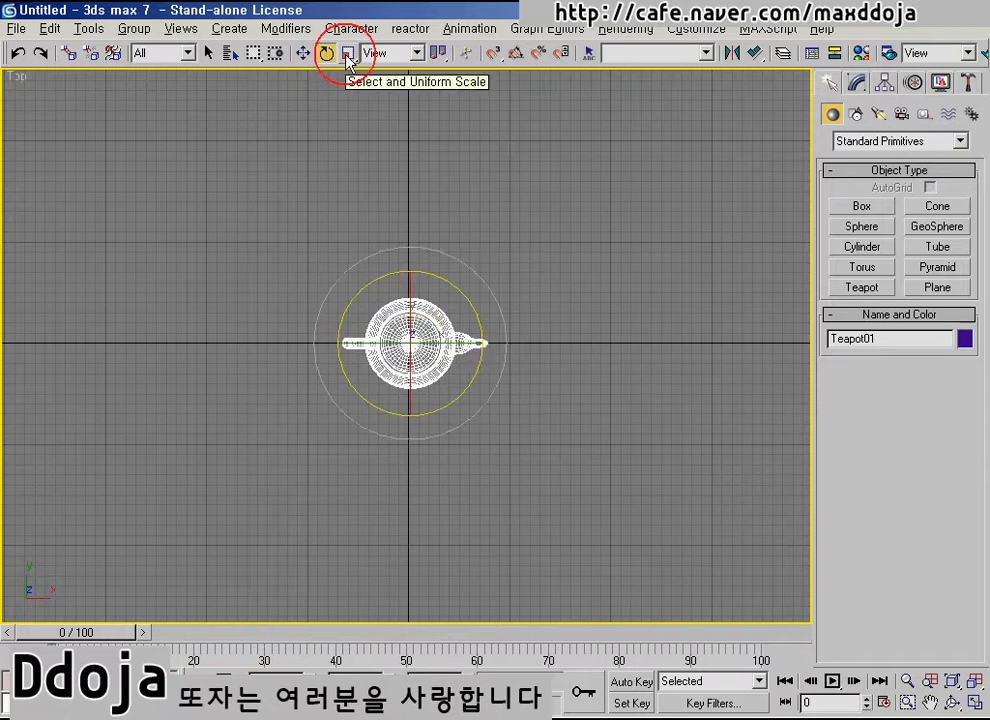
left_click(347, 53)
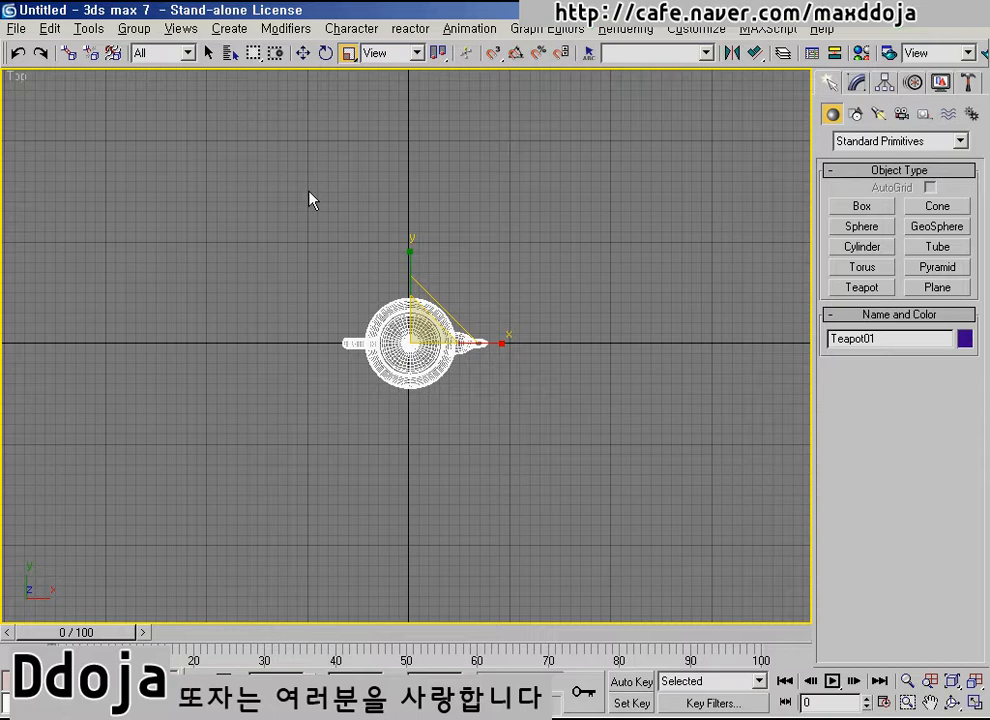
left_click(209, 53)
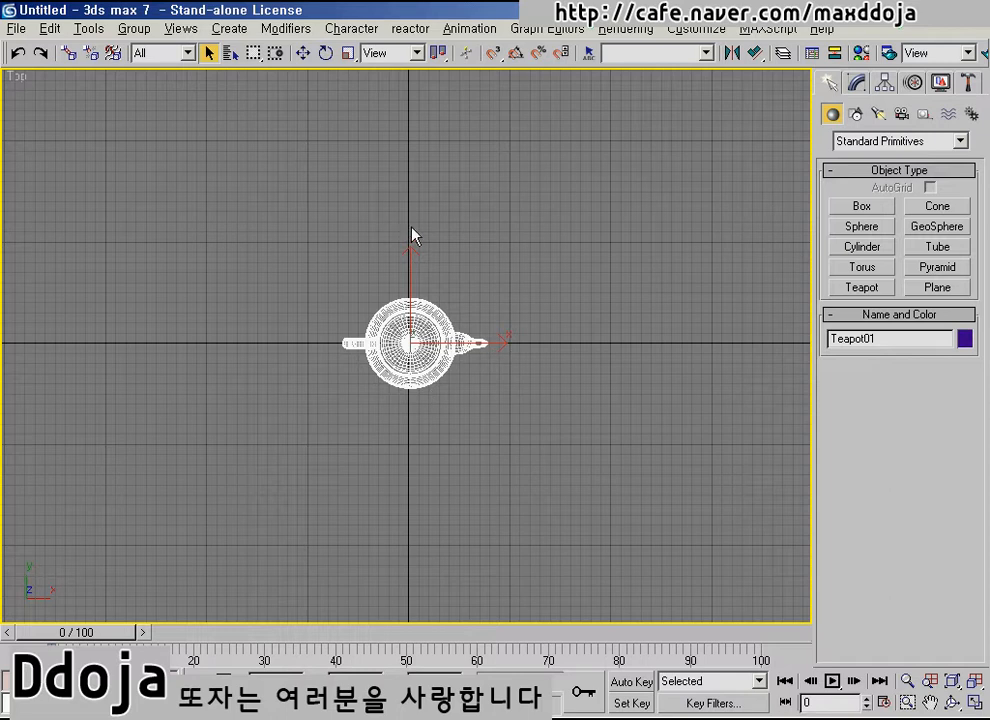
left_click(303, 53)
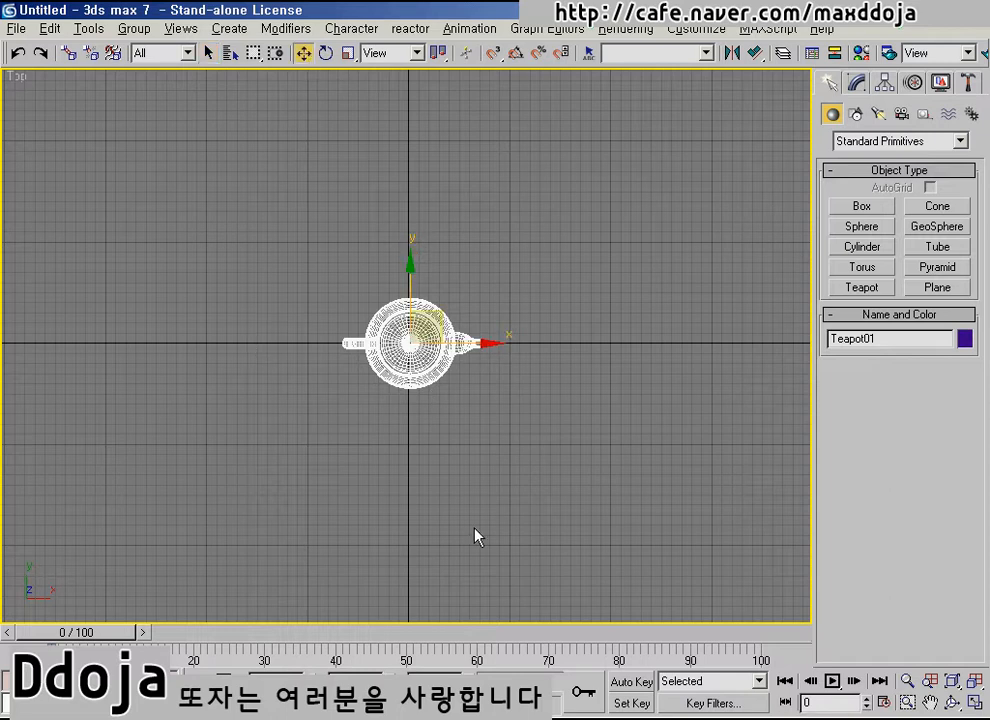
left_click(326, 53)
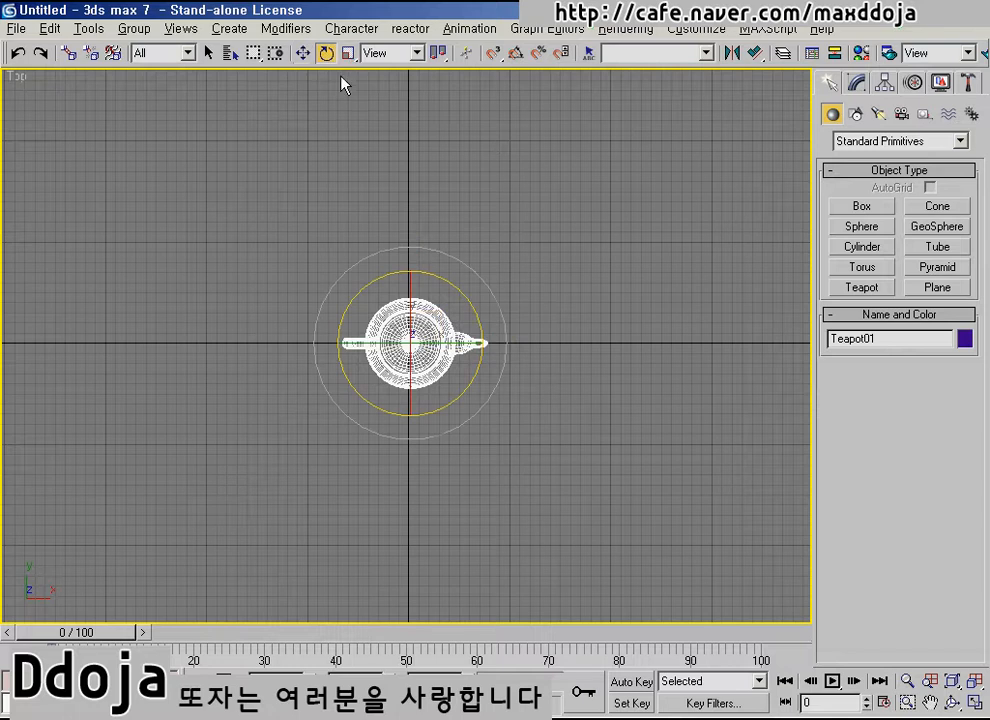
left_click(348, 53)
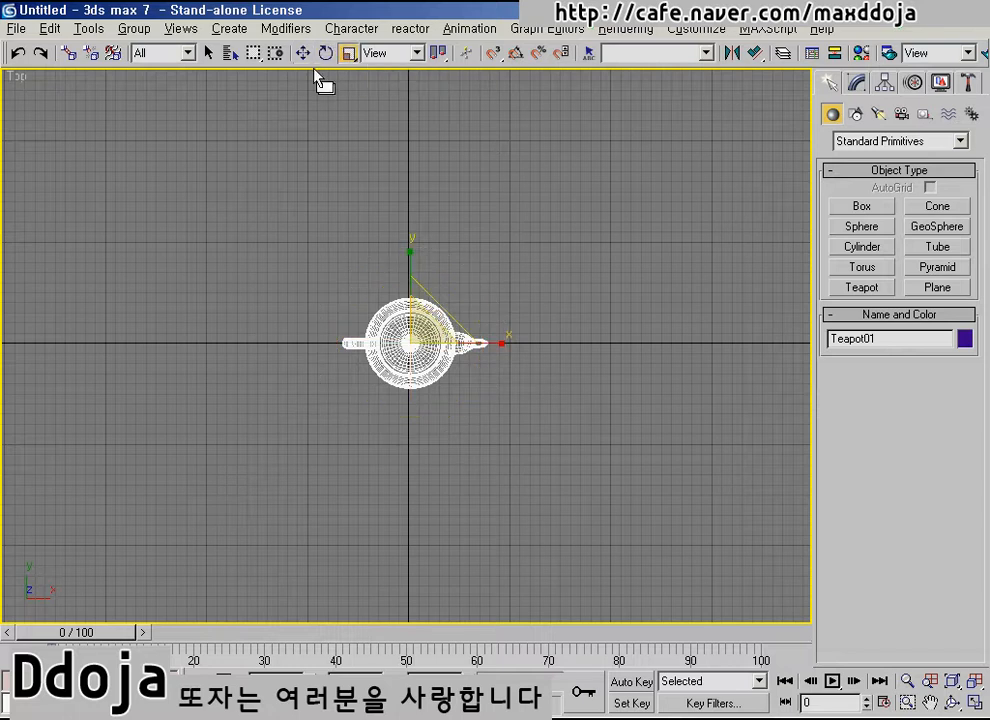
Step: Move the teapot with the Move tool along the X axis, about one body radius in the positive direction
left_click(303, 55)
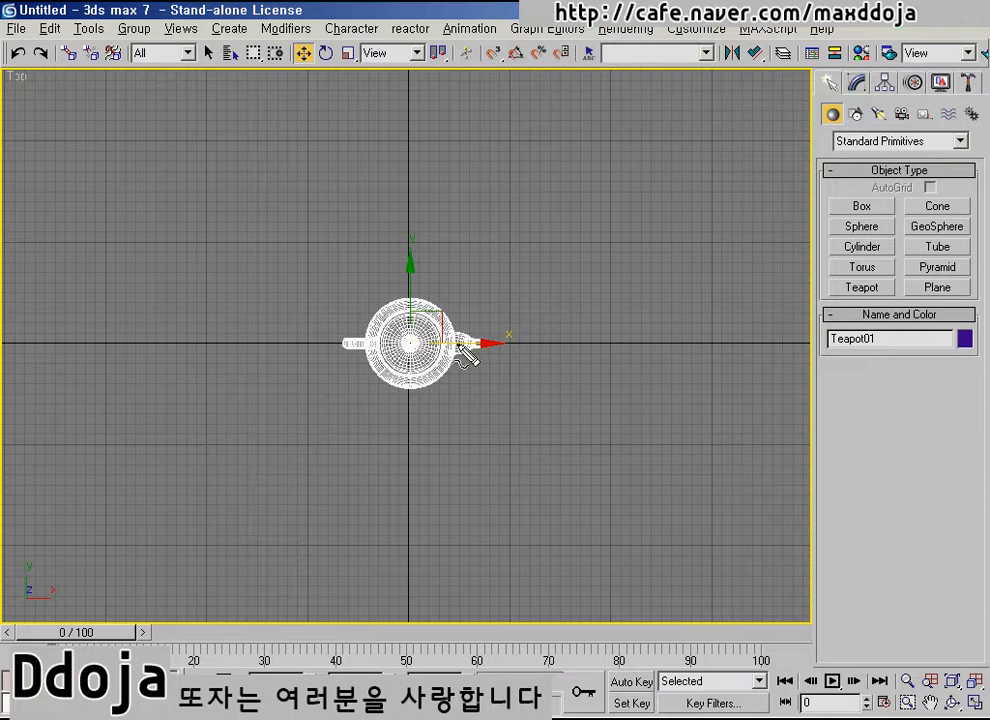
left_click_drag(424, 300, 393, 278)
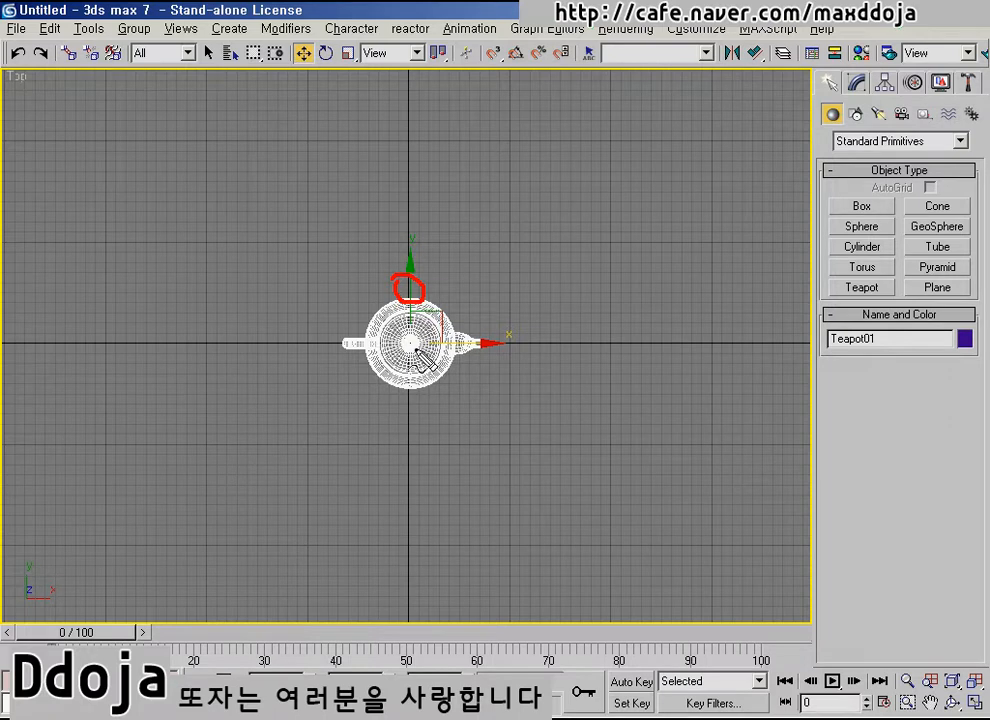
left_click_drag(410, 344, 479, 345)
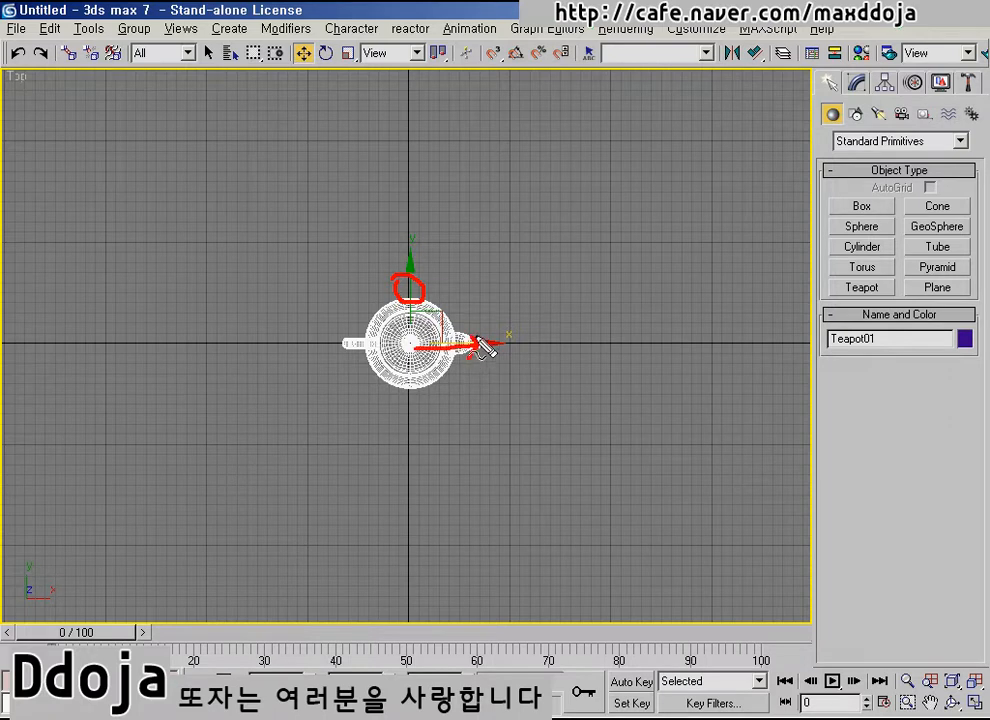
key("Escape")
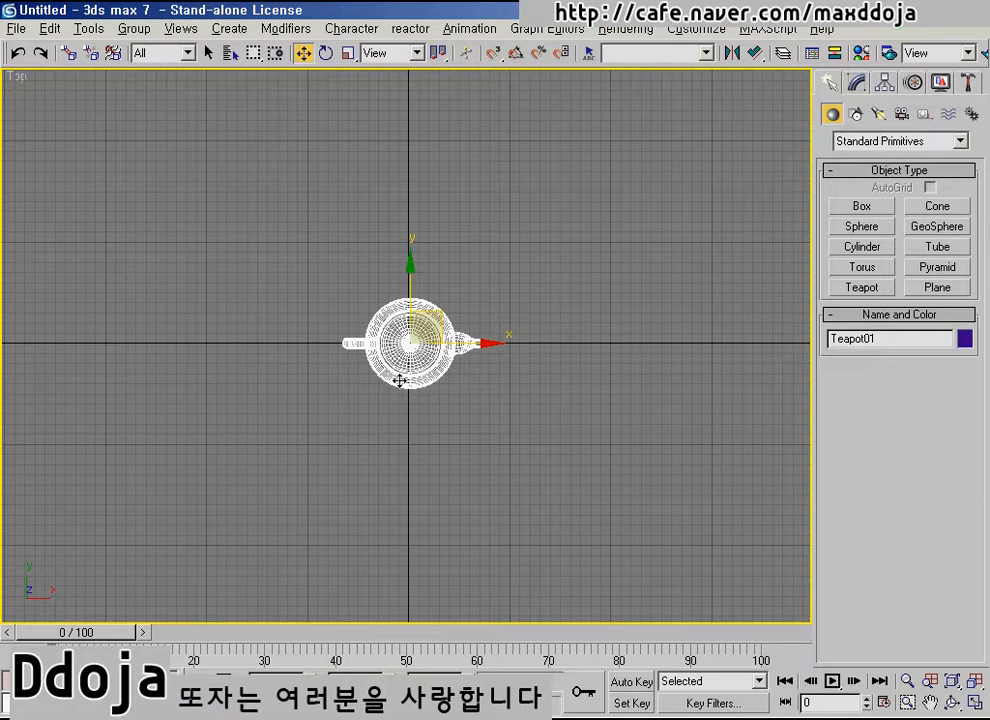
mouse_move(396, 378)
left_mouse_down()
mouse_move(353, 407)
mouse_move(289, 289)
mouse_move(419, 438)
mouse_move(292, 298)
mouse_move(407, 446)
mouse_move(214, 244)
mouse_move(468, 424)
mouse_move(368, 333)
mouse_move(395, 375)
left_mouse_up()
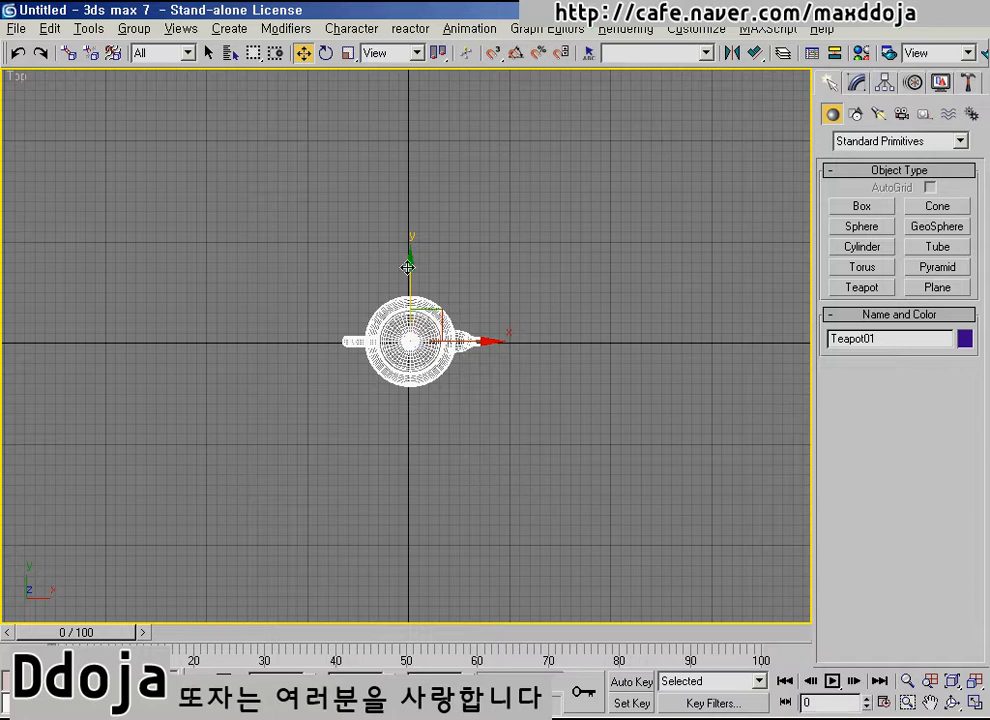
left_click_drag(457, 340, 500, 340)
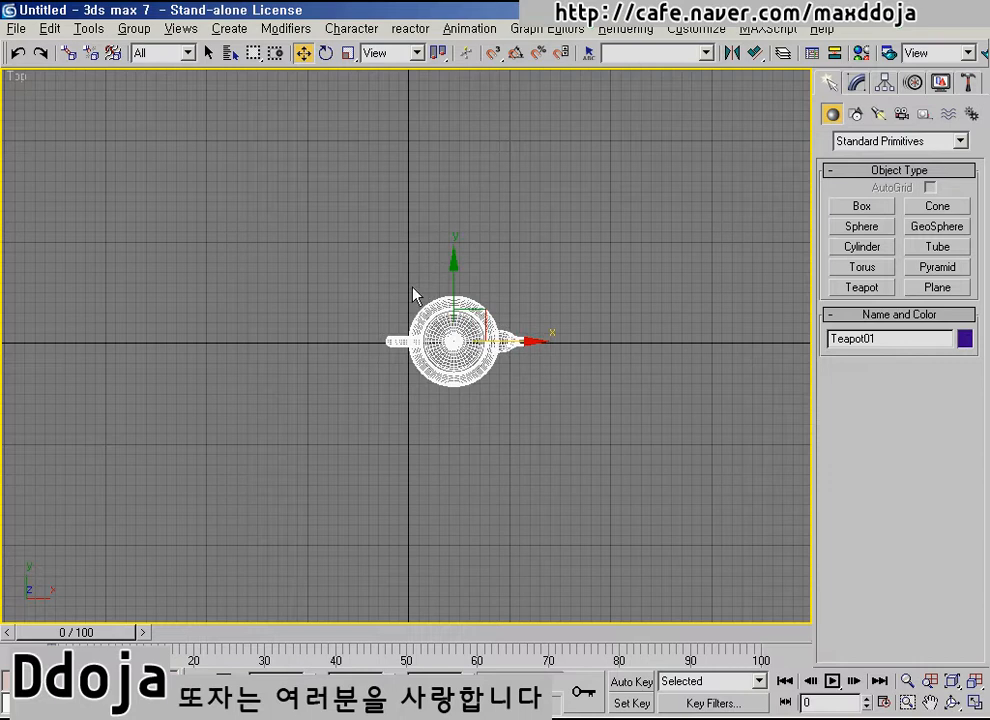
Step: Move the teapot up along Y, and freely in the XY plane to just above and slightly left of the origin
left_click_drag(455, 290, 477, 262)
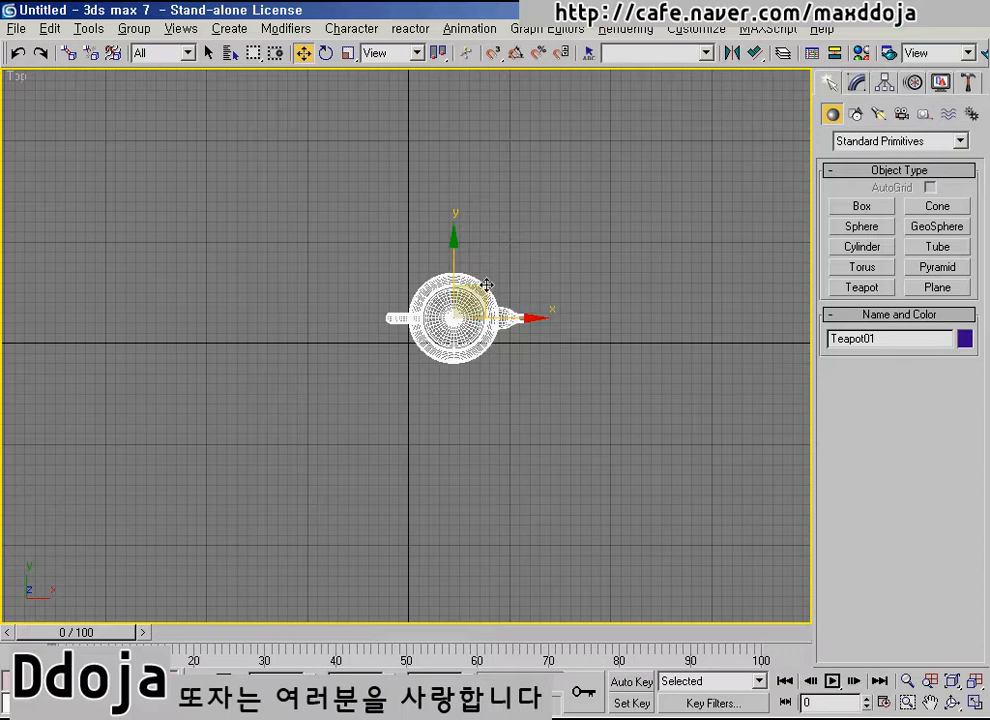
left_click_drag(485, 288, 397, 328)
left_click(535, 420)
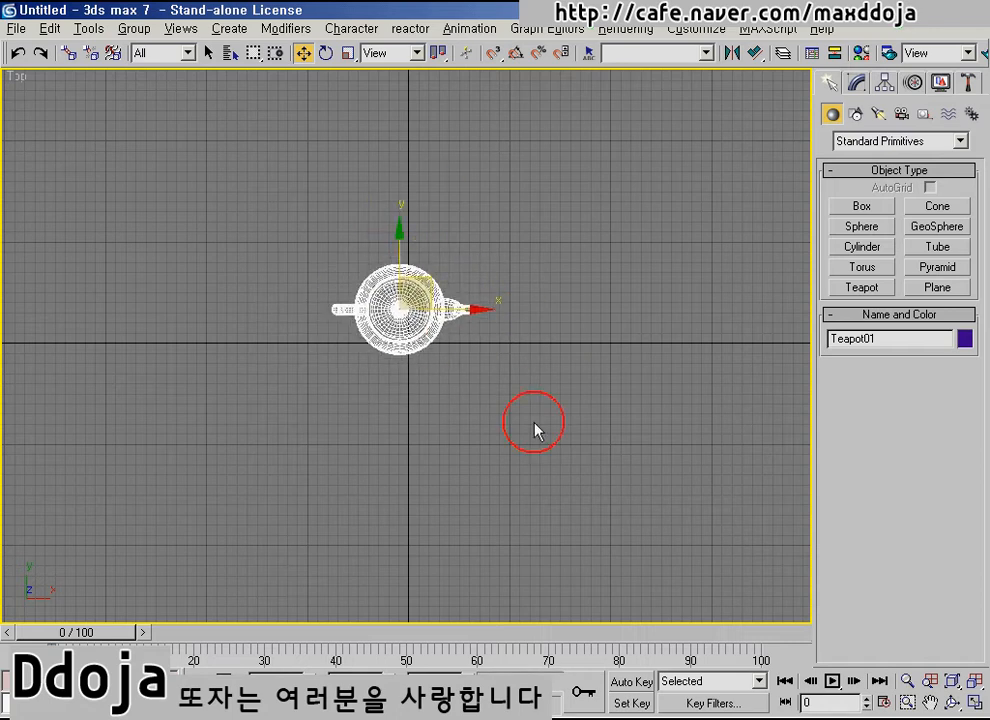
Step: Create a second teapot about 30 mm in radius, below and to the left of the first one in the Top view
left_click(862, 287)
left_click_drag(260, 387, 290, 390)
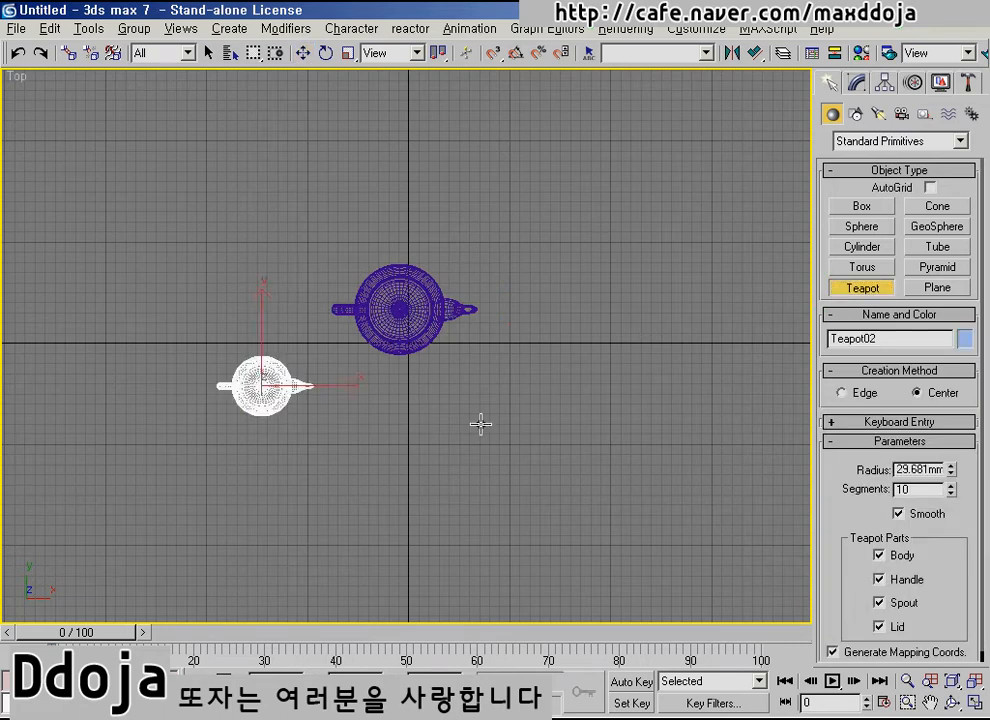
Step: Create a third teapot below and to the right of the first one, and move all three teapots slightly along positive X and Y
left_click_drag(458, 415, 483, 440)
key("w")
left_click_drag(528, 502, 257, 284)
left_click_drag(395, 347, 429, 305)
mouse_move(305, 358)
left_mouse_down()
mouse_move(312, 323)
mouse_move(303, 371)
left_mouse_up()
left_click(177, 351)
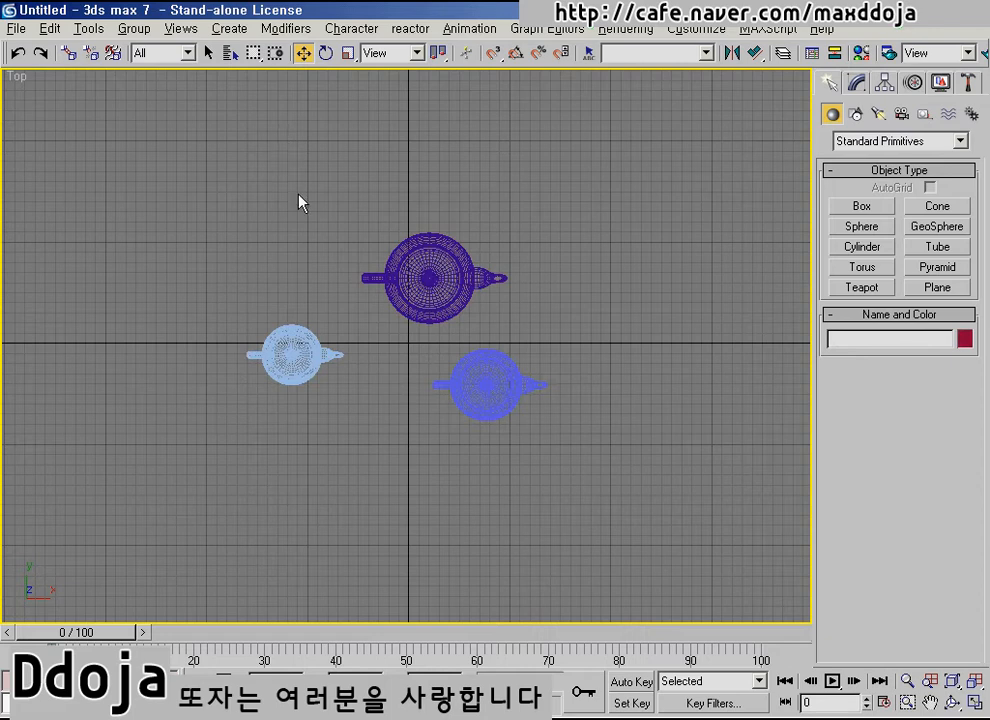
Step: Rotate the third teapot clockwise about its Z axis in the Top view until its spout faces roughly along negative Y
left_click(326, 53)
middle_click_drag(287, 247, 287, 255)
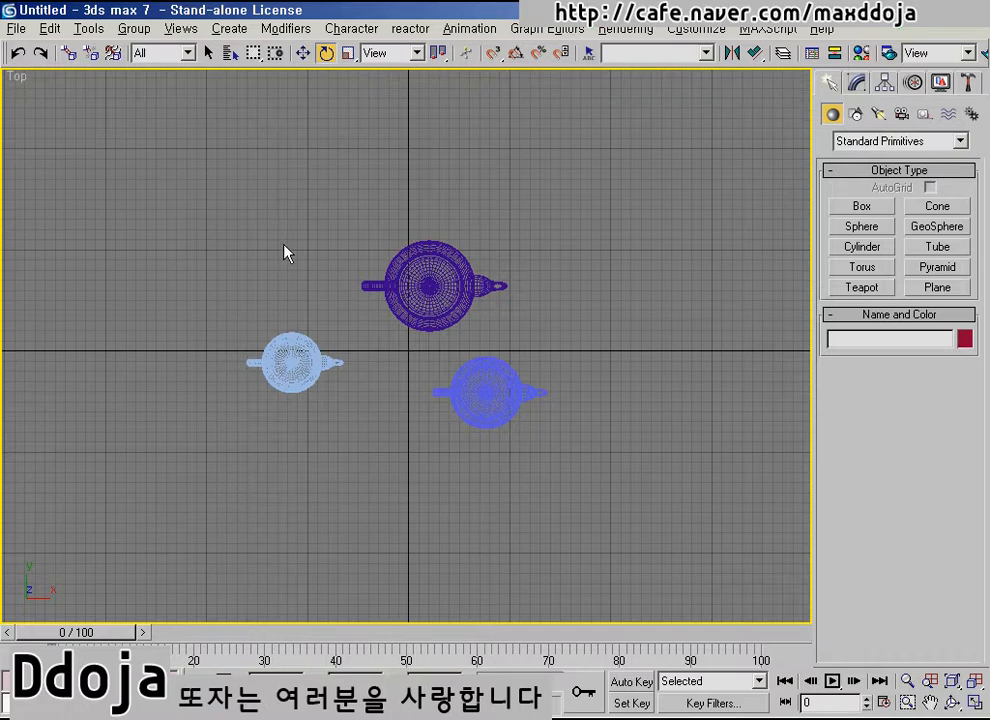
left_click(479, 424)
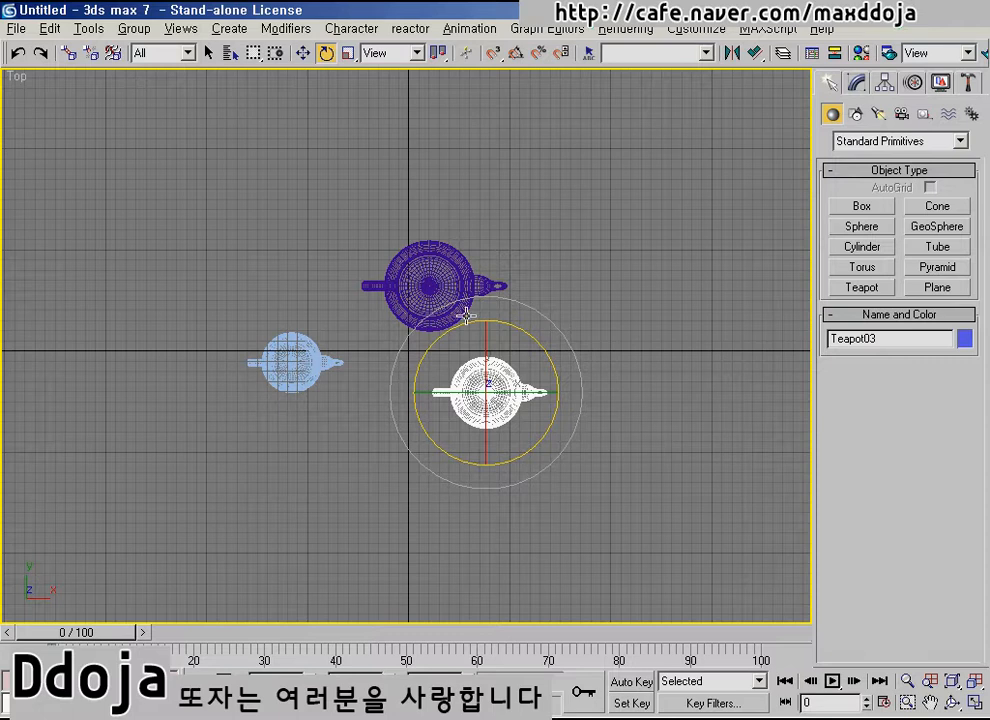
left_click_drag(553, 415, 453, 437)
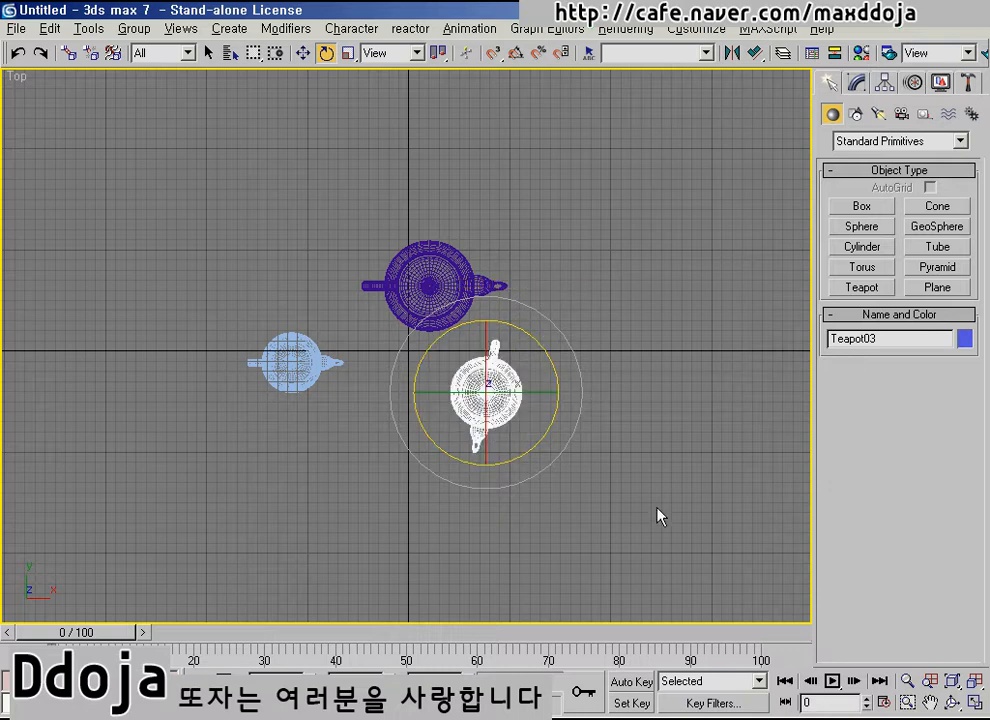
Step: Rotate all three teapots together counterclockwise about their individual pivot points, slightly more than a quarter turn
left_click_drag(656, 505, 195, 228)
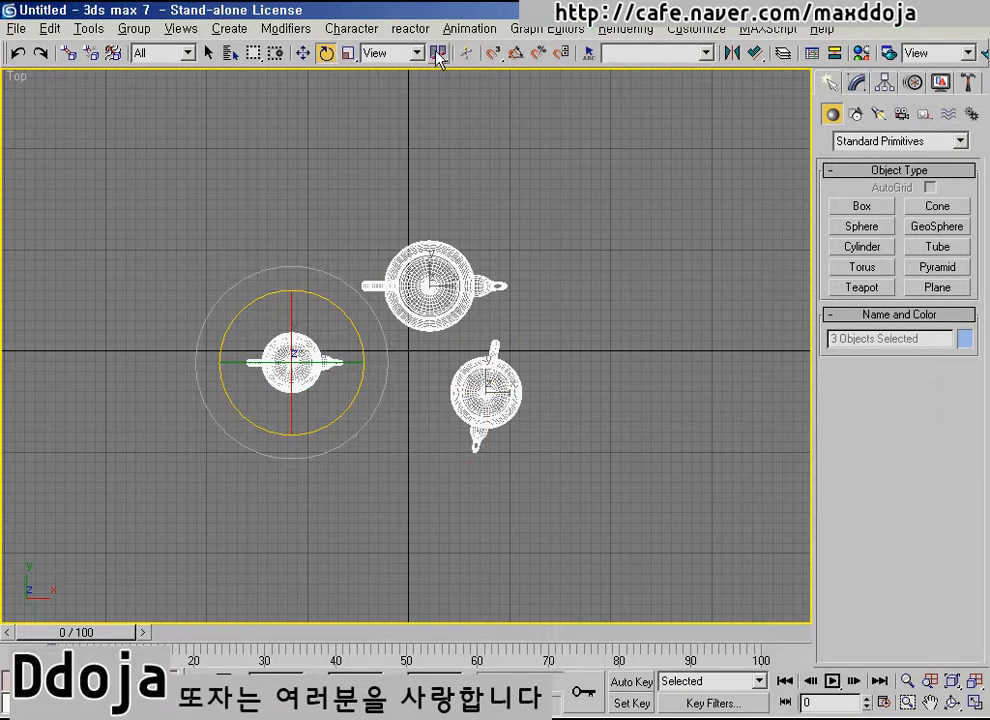
left_click_drag(440, 58, 452, 65)
left_click_drag(446, 117, 440, 80)
left_click(436, 55)
left_click(343, 248)
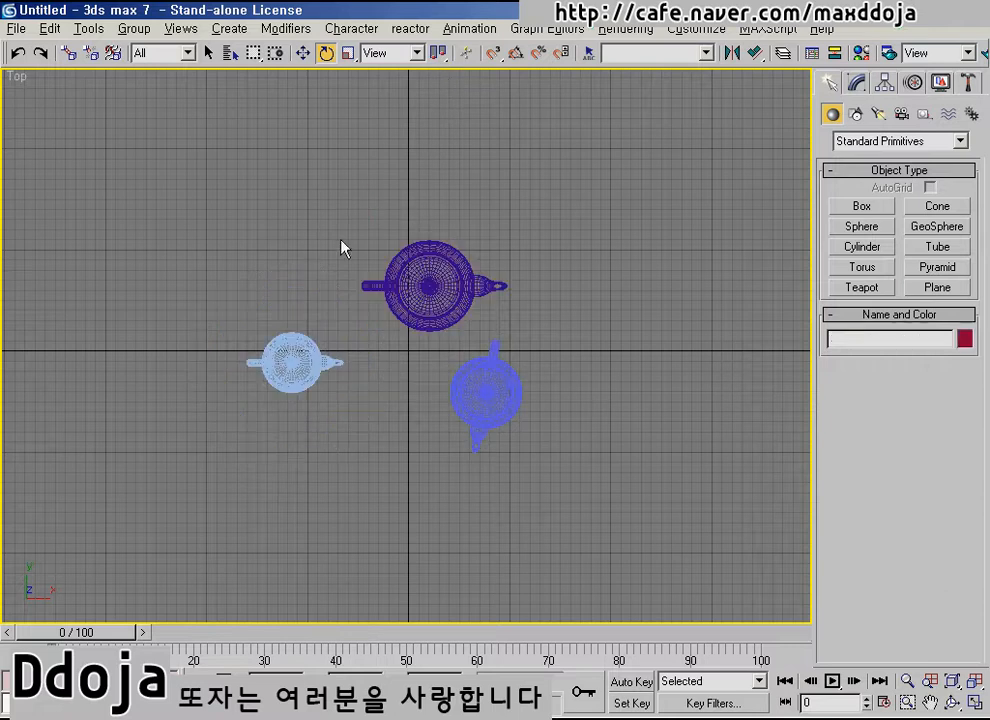
left_click_drag(263, 206, 604, 477)
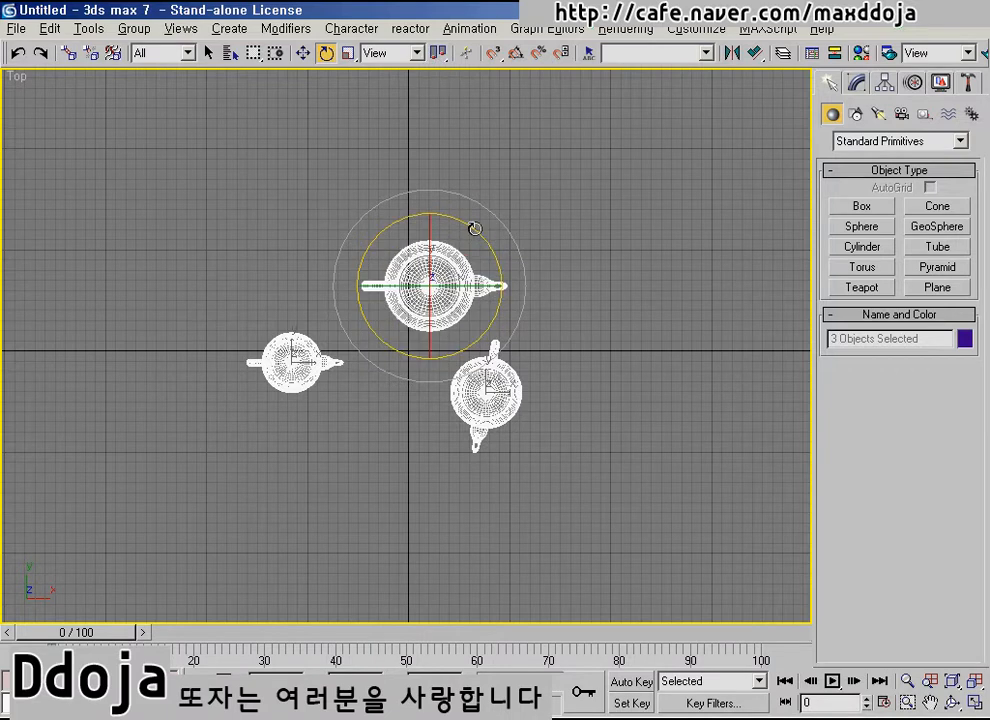
left_click_drag(471, 223, 452, 175)
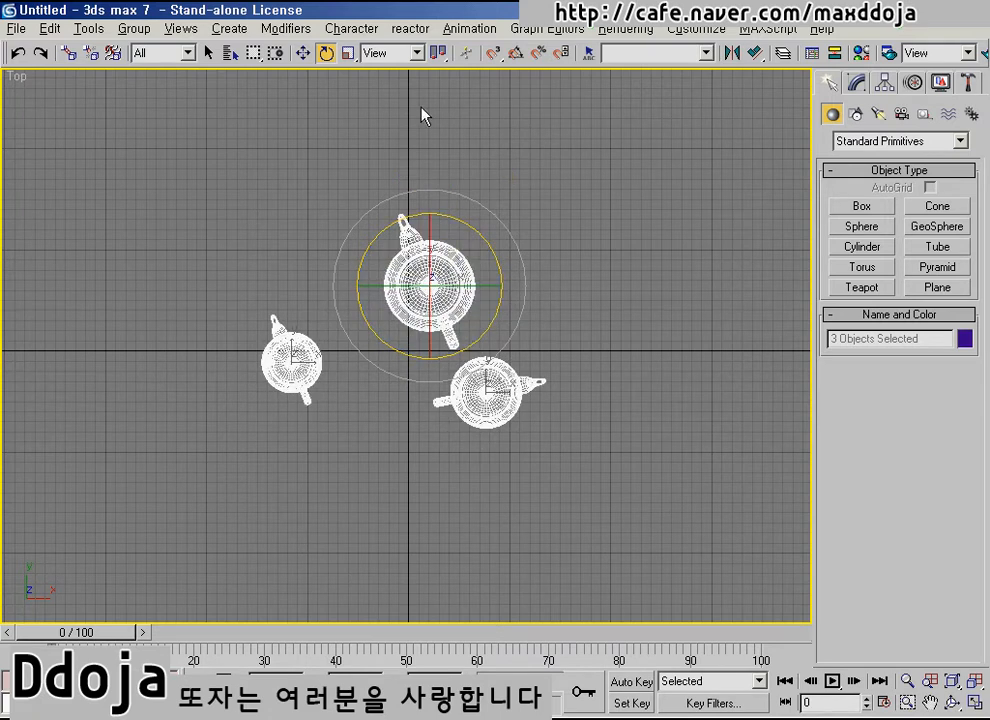
Step: Rotate the three teapots clockwise as one group about their selection center, and set the pivot mode to Use Transform Coordinate Center
left_click_drag(435, 62, 439, 98)
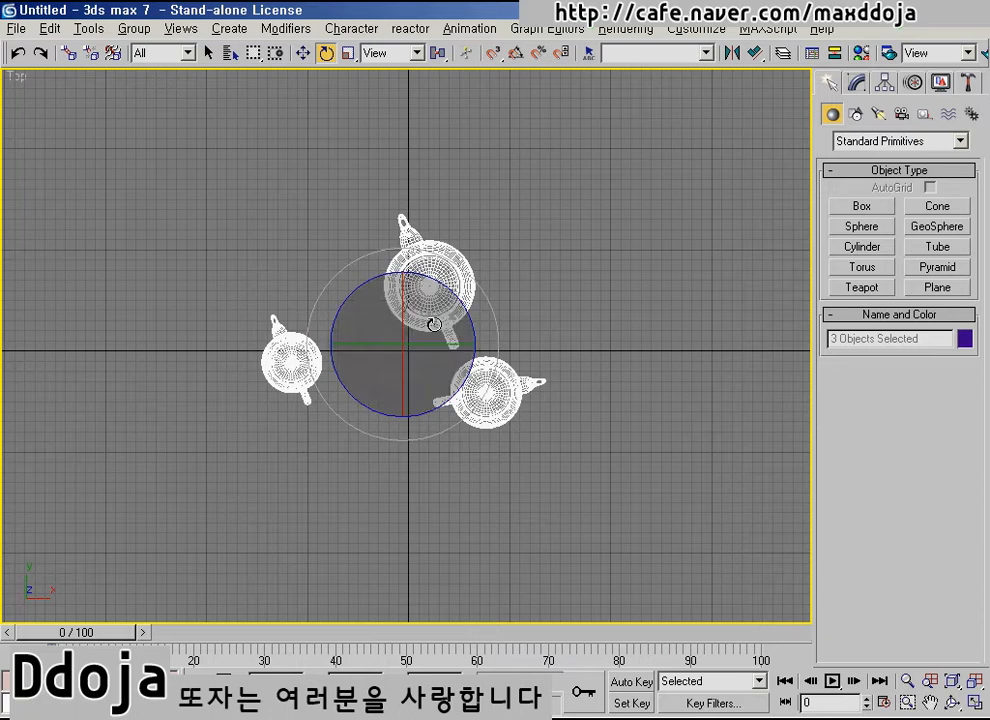
mouse_move(435, 286)
left_mouse_down()
mouse_move(477, 407)
mouse_move(354, 270)
mouse_move(335, 419)
mouse_move(331, 236)
mouse_move(497, 358)
mouse_move(360, 232)
mouse_move(308, 289)
mouse_move(407, 283)
mouse_move(433, 393)
mouse_move(425, 300)
left_mouse_up()
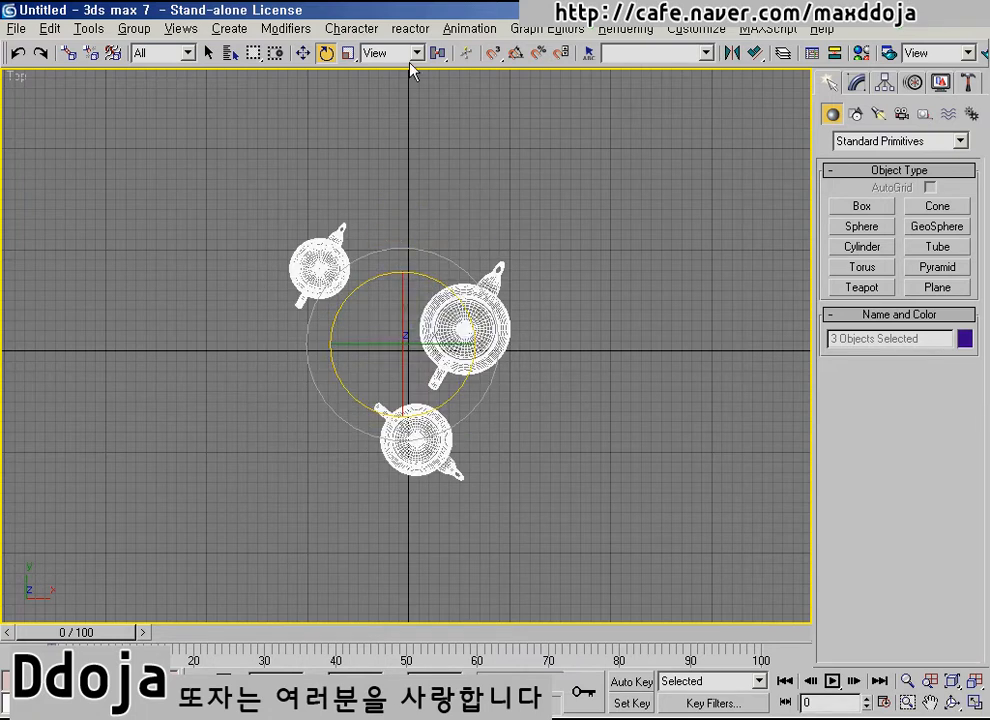
left_click(437, 55)
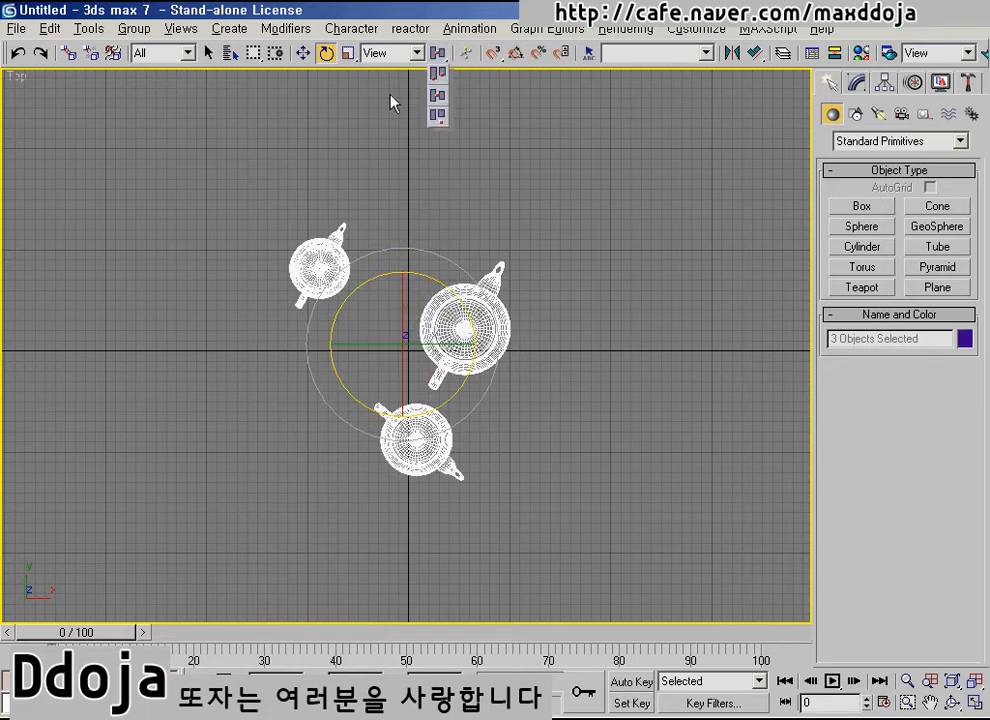
left_click(439, 119)
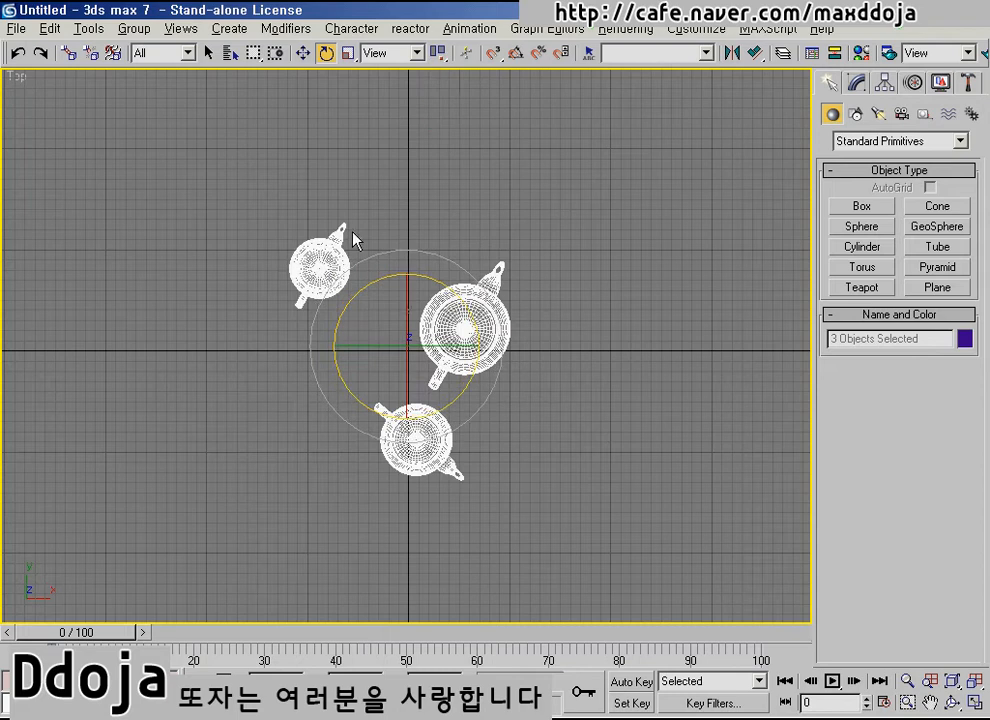
Step: Choose View as the reference coordinate system for the transform
left_click(437, 54)
mouse_move(458, 68)
left_mouse_down()
mouse_move(455, 42)
mouse_move(423, 42)
left_mouse_up()
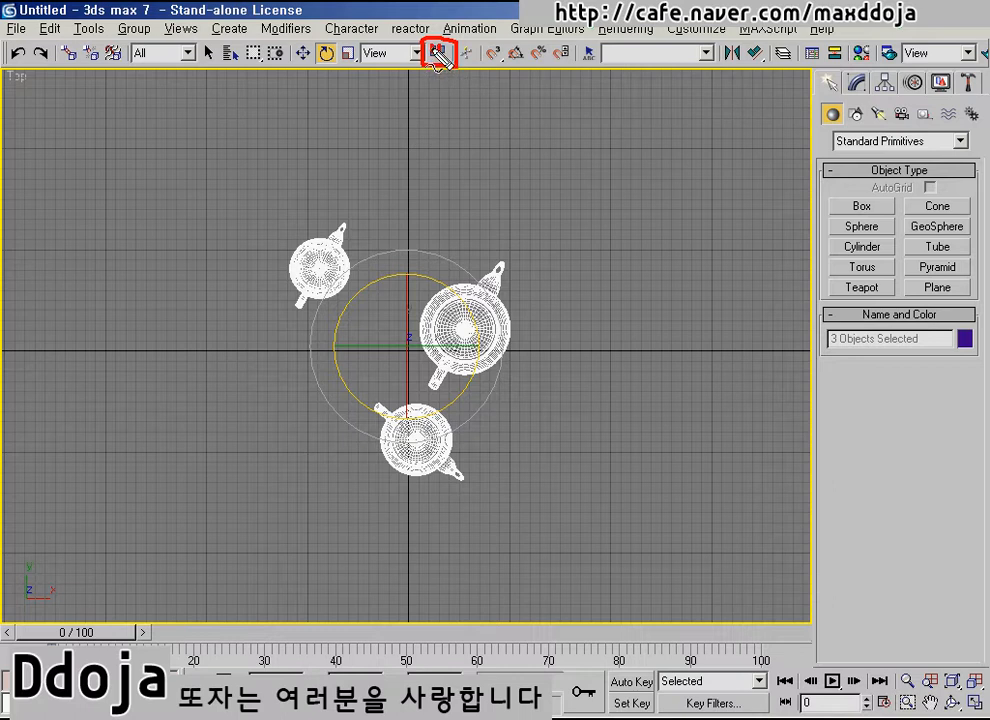
left_click(443, 56)
key("Escape")
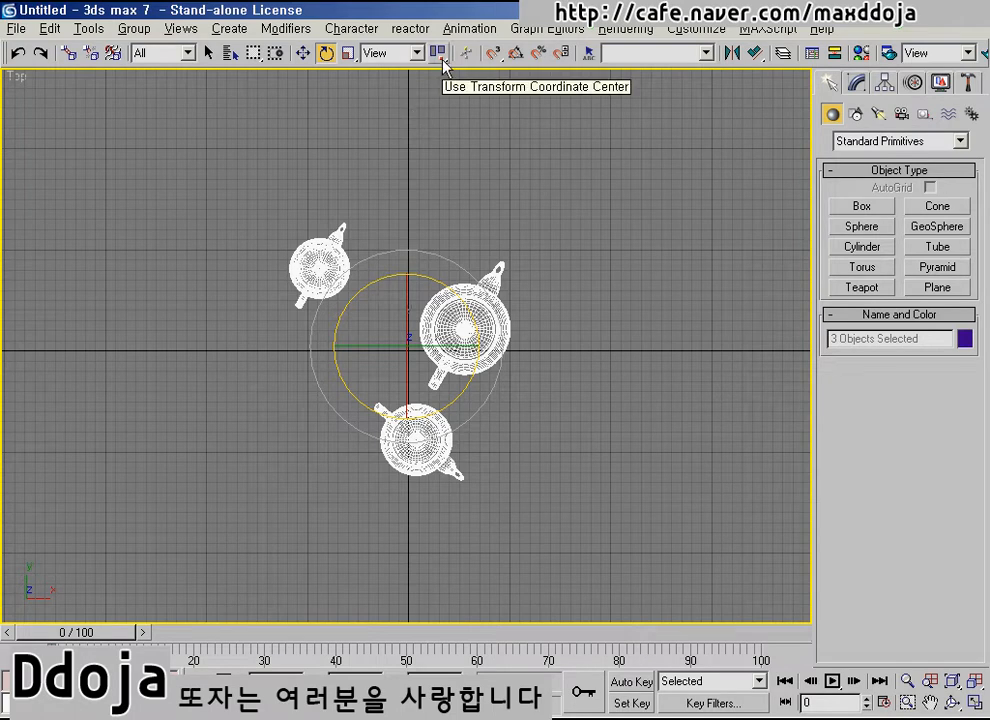
mouse_move(363, 47)
left_mouse_down()
mouse_move(420, 66)
mouse_move(376, 45)
left_mouse_up()
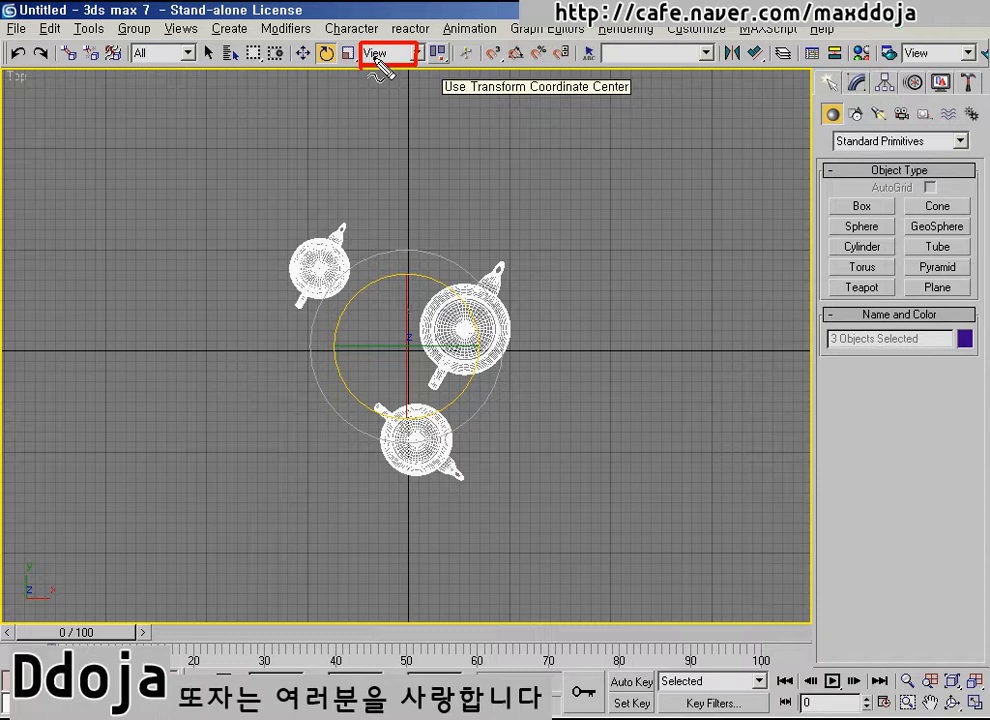
left_click(378, 56)
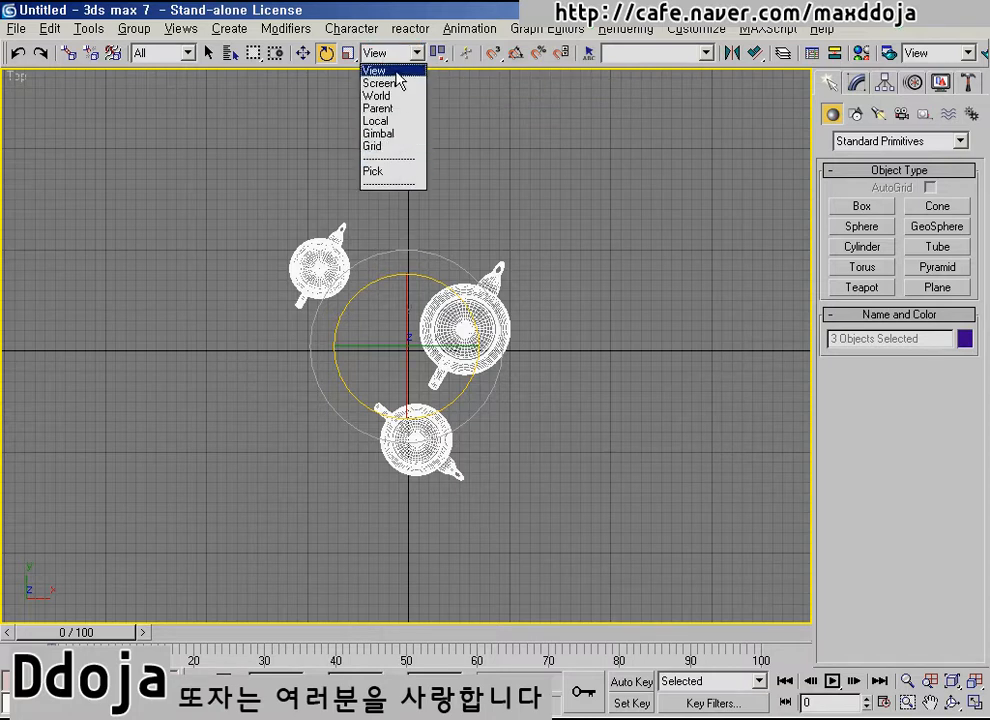
left_click(396, 71)
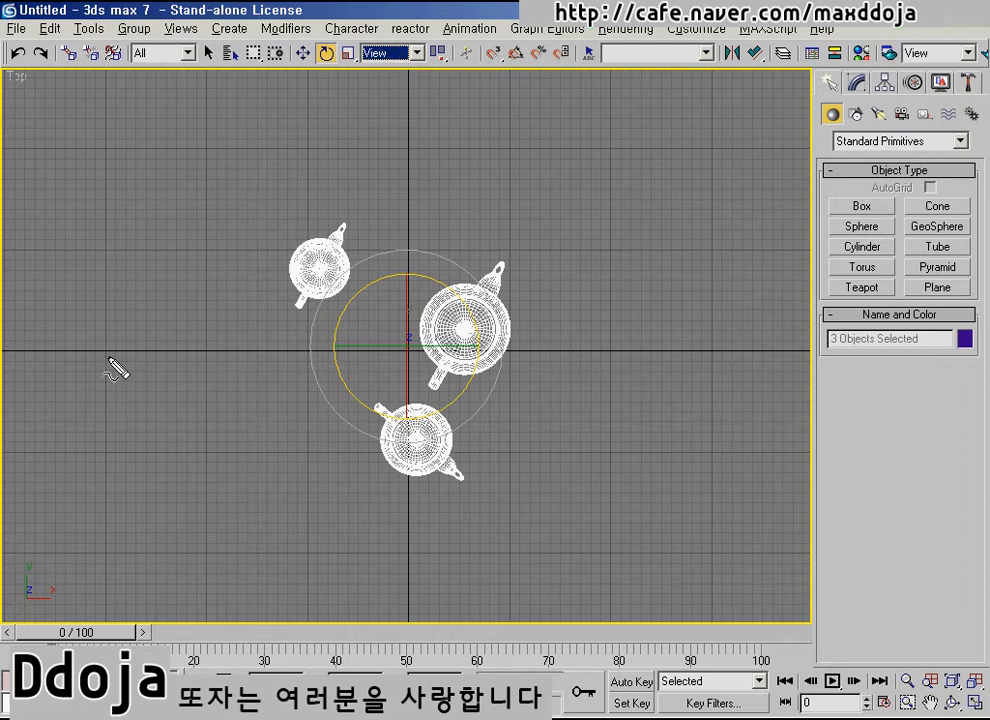
left_click_drag(117, 401, 730, 405)
left_click_drag(678, 380, 668, 434)
left_click_drag(727, 455, 683, 517)
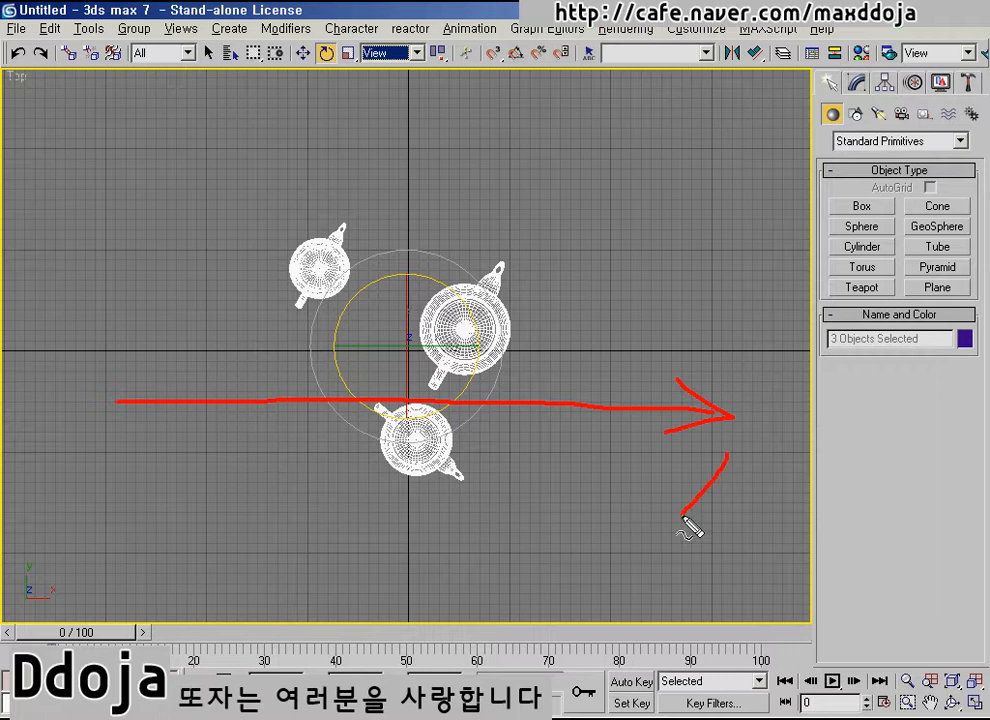
left_click_drag(677, 467, 754, 517)
left_click_drag(397, 117, 424, 580)
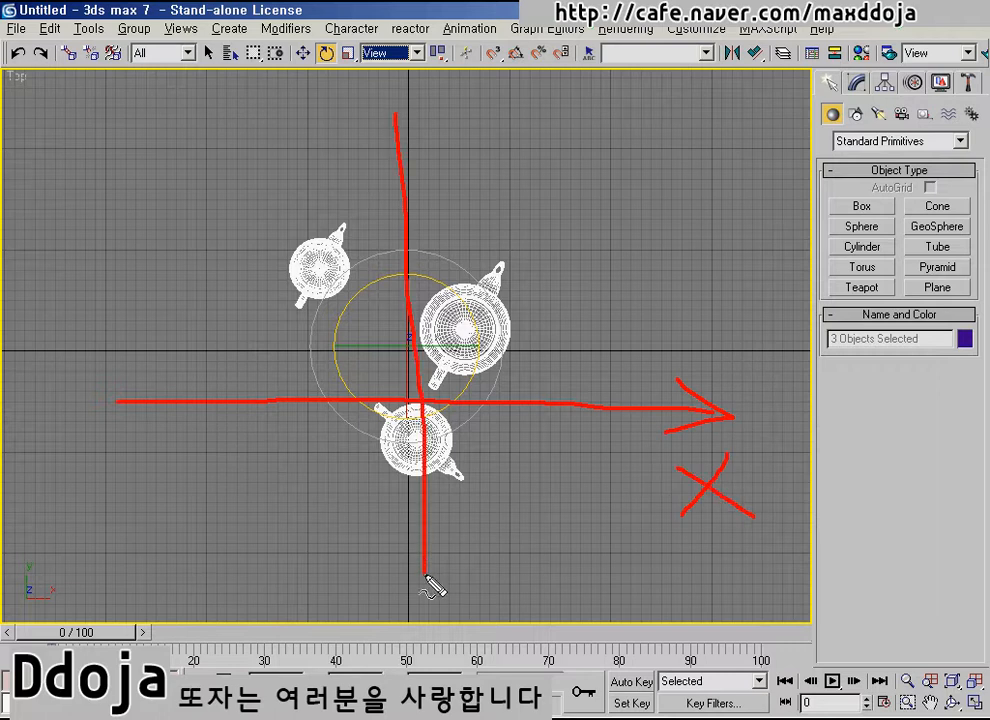
mouse_move(391, 107)
left_mouse_down()
mouse_move(362, 152)
mouse_move(422, 148)
left_mouse_up()
mouse_move(424, 91)
left_mouse_down()
mouse_move(475, 143)
mouse_move(475, 218)
left_mouse_up()
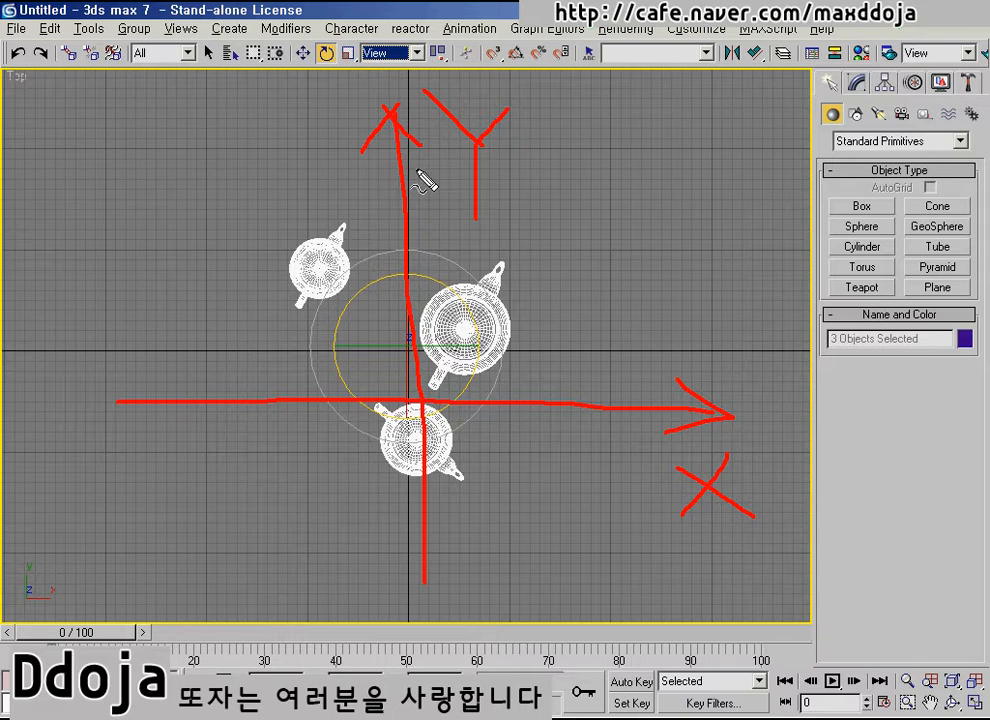
mouse_move(12, 80)
left_mouse_down()
mouse_move(805, 66)
mouse_move(800, 530)
mouse_move(778, 619)
mouse_move(498, 632)
mouse_move(12, 604)
mouse_move(5, 76)
left_mouse_up()
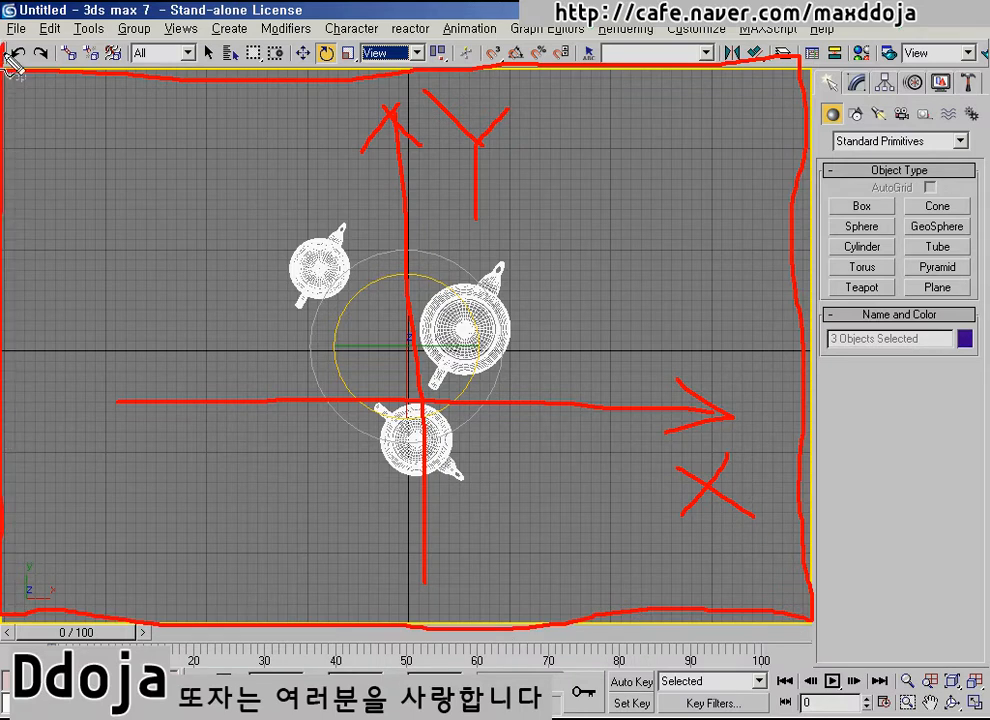
key("Escape")
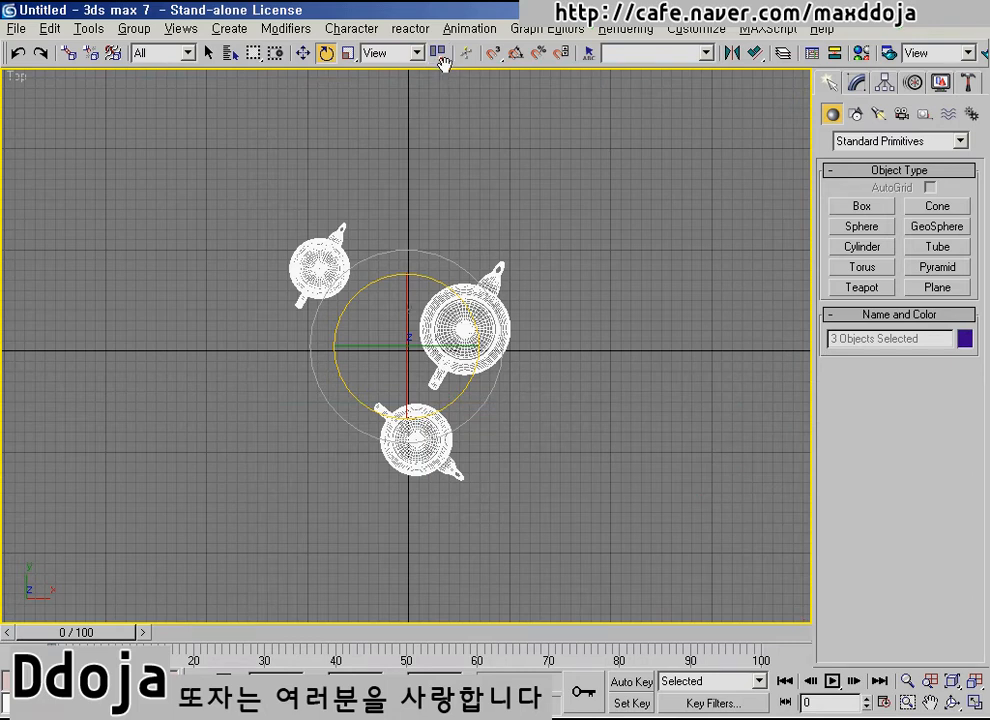
Step: Examine how the transform coordinate center sits relative to the teapots and the grid as the Top view is panned
left_click(439, 54)
left_click(930, 703)
left_click_drag(285, 499, 554, 527)
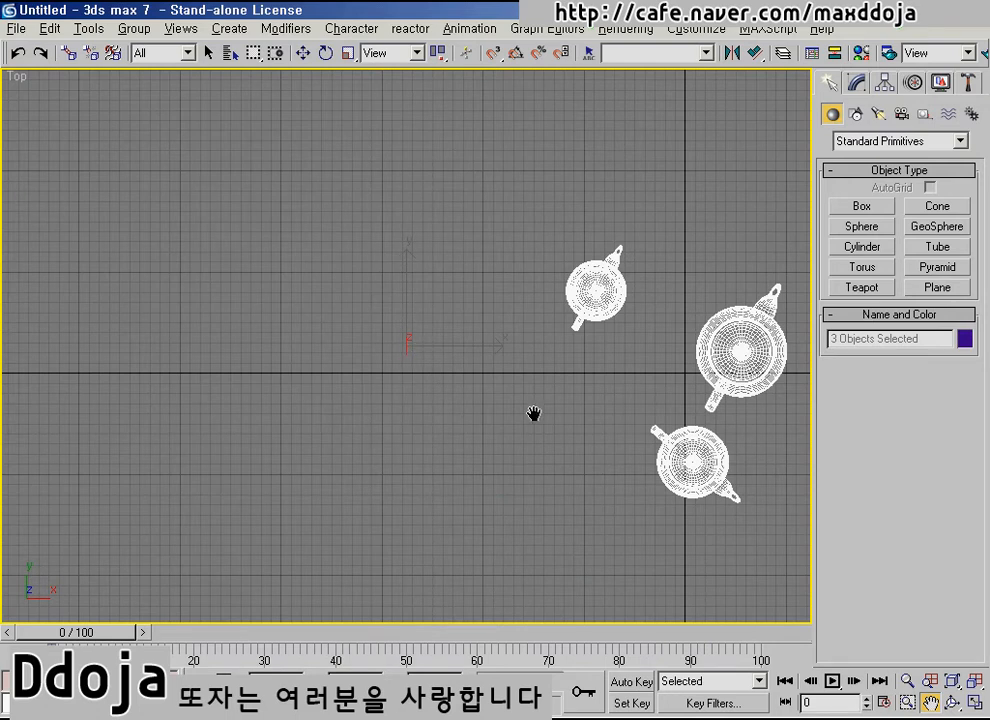
left_click_drag(625, 393, 461, 374)
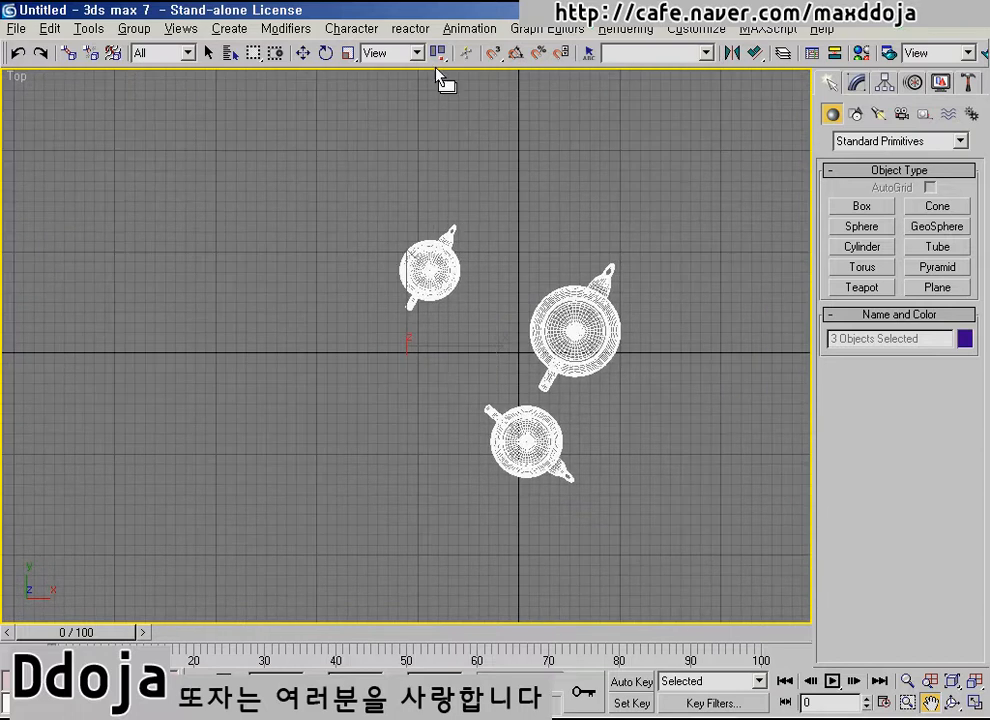
left_click_drag(437, 56, 440, 118)
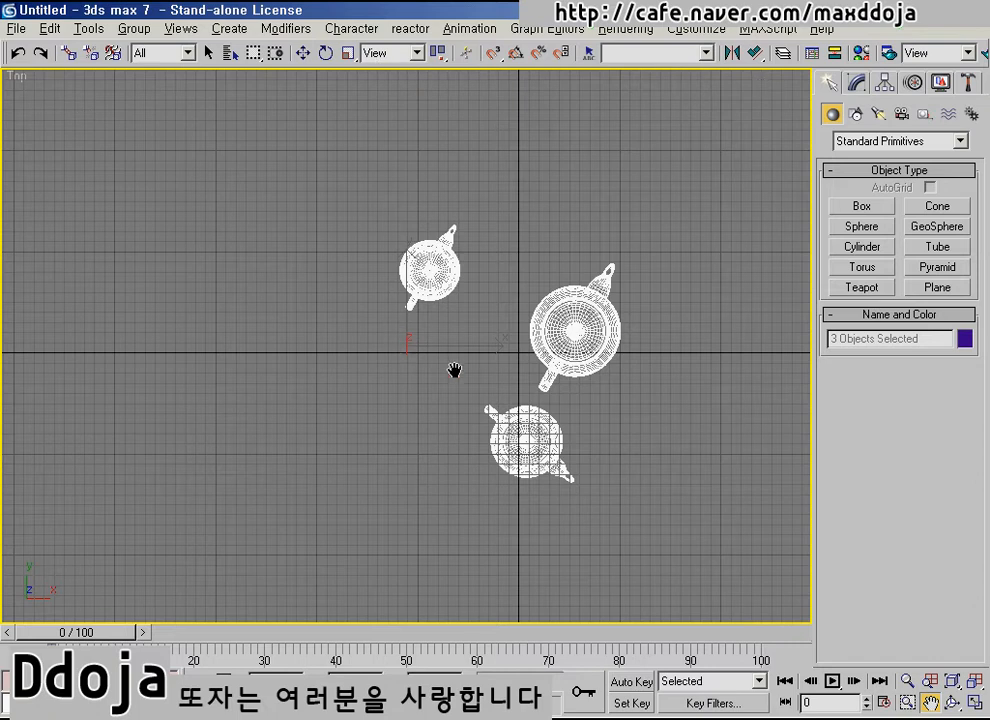
left_click_drag(454, 371, 501, 344)
Step: Rotate the three teapots slightly about the transform coordinate center, trying it with the Top view panned to different positions
left_click(325, 53)
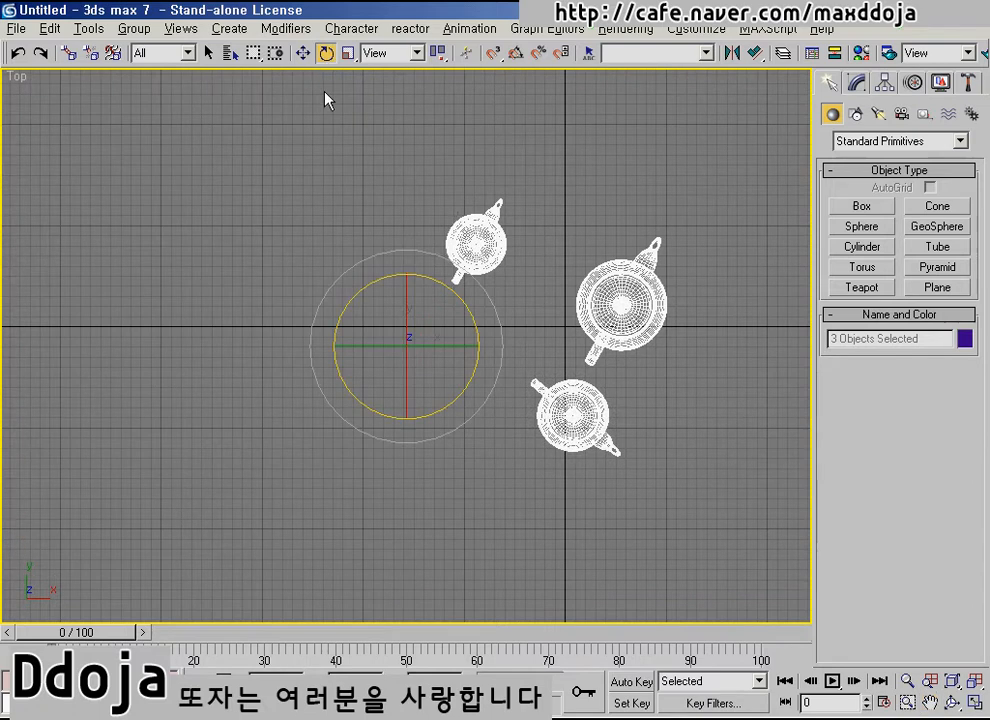
left_click_drag(435, 278, 457, 291)
right_click(457, 291)
middle_click_drag(673, 303, 321, 313)
left_click_drag(469, 303, 441, 328)
middle_click_drag(441, 328, 678, 323)
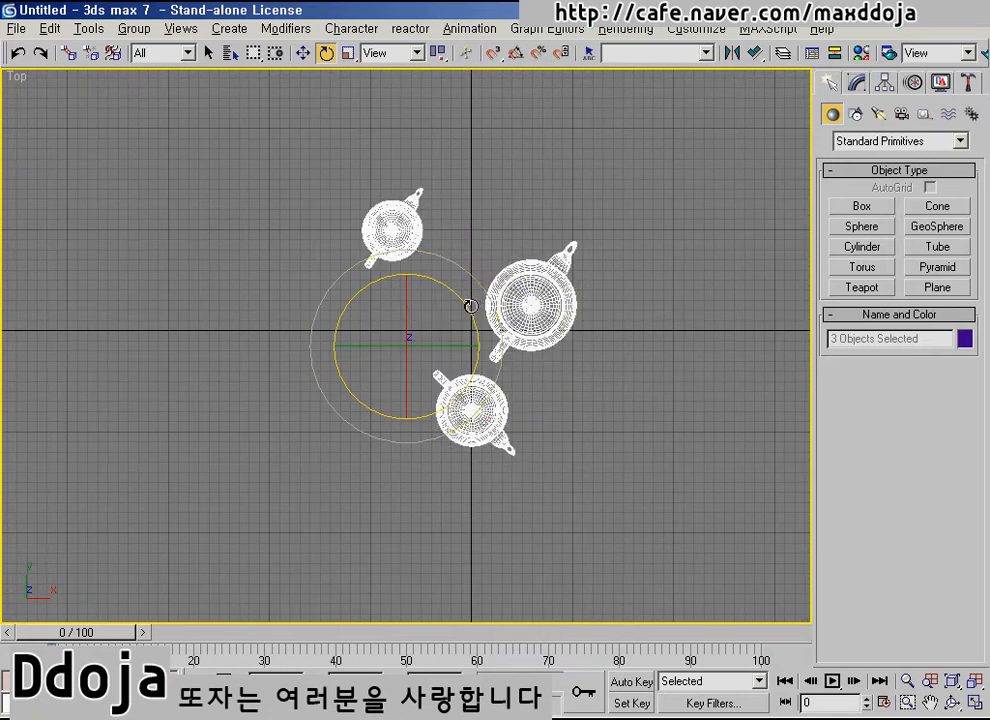
left_click_drag(468, 307, 462, 282)
Step: Clear the teapot selection and switch to the Uniform Scale tool
left_click(416, 53)
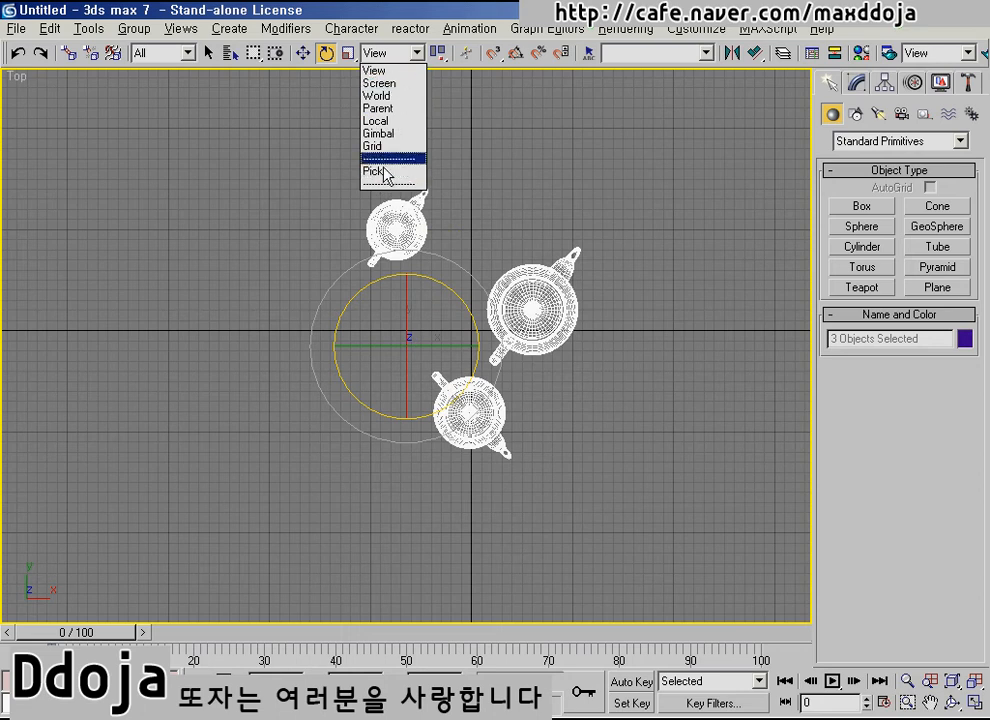
left_click(544, 146)
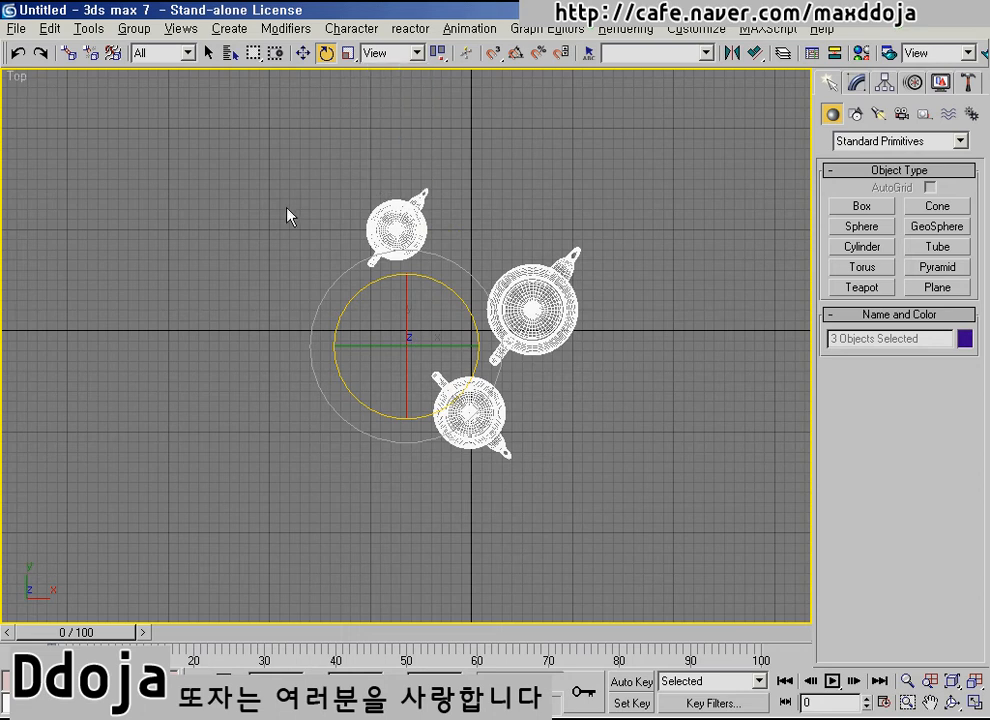
left_click(272, 166)
left_click(348, 55)
mouse_move(348, 57)
left_mouse_down()
mouse_move(348, 116)
mouse_move(350, 76)
left_mouse_up()
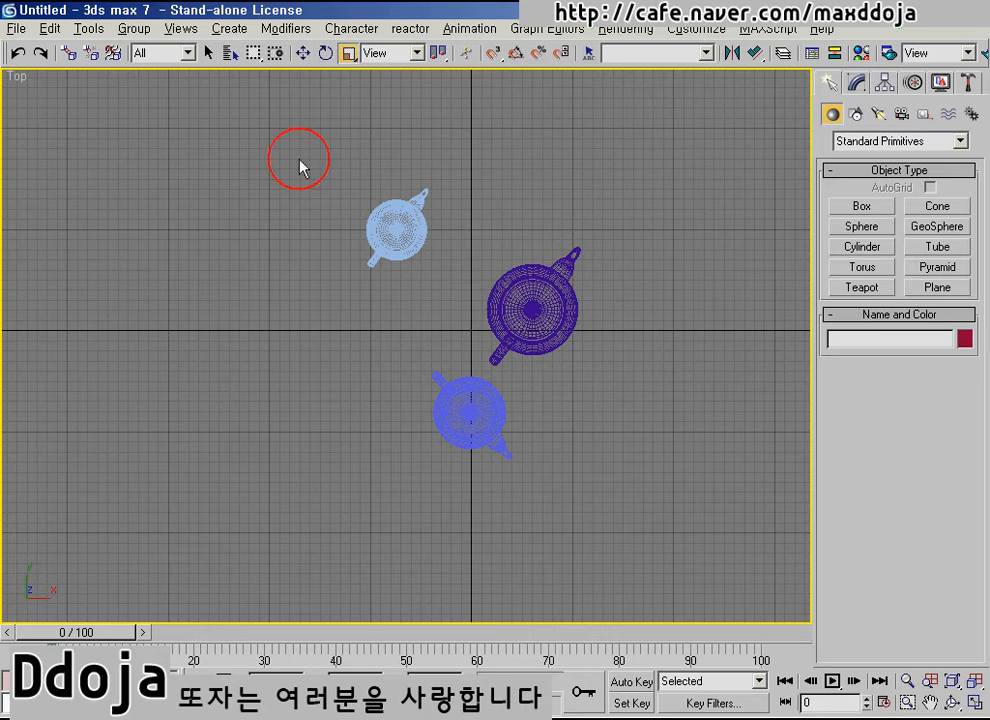
Step: Delete the two smaller teapots, keeping only the large dark purple one
left_click_drag(300, 163, 420, 305)
key("Delete")
left_click(436, 418)
key("Delete")
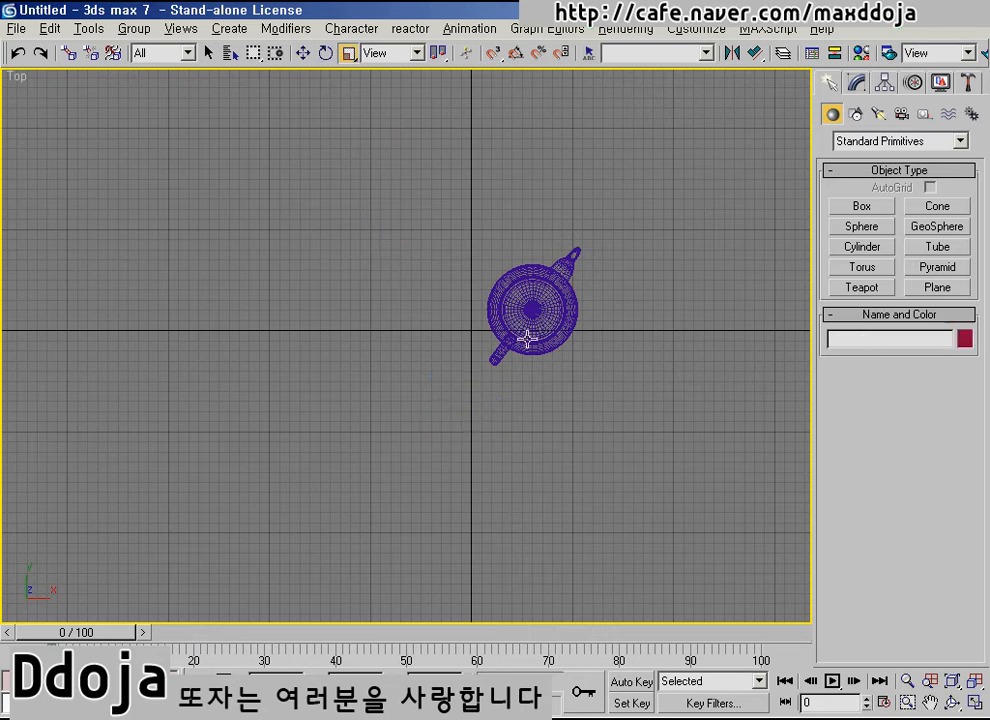
Step: Fit the remaining teapot in all four views, maximize the Perspective view and orbit it to see the teapot from the side
left_click(528, 332)
left_click(975, 703)
left_click(975, 681)
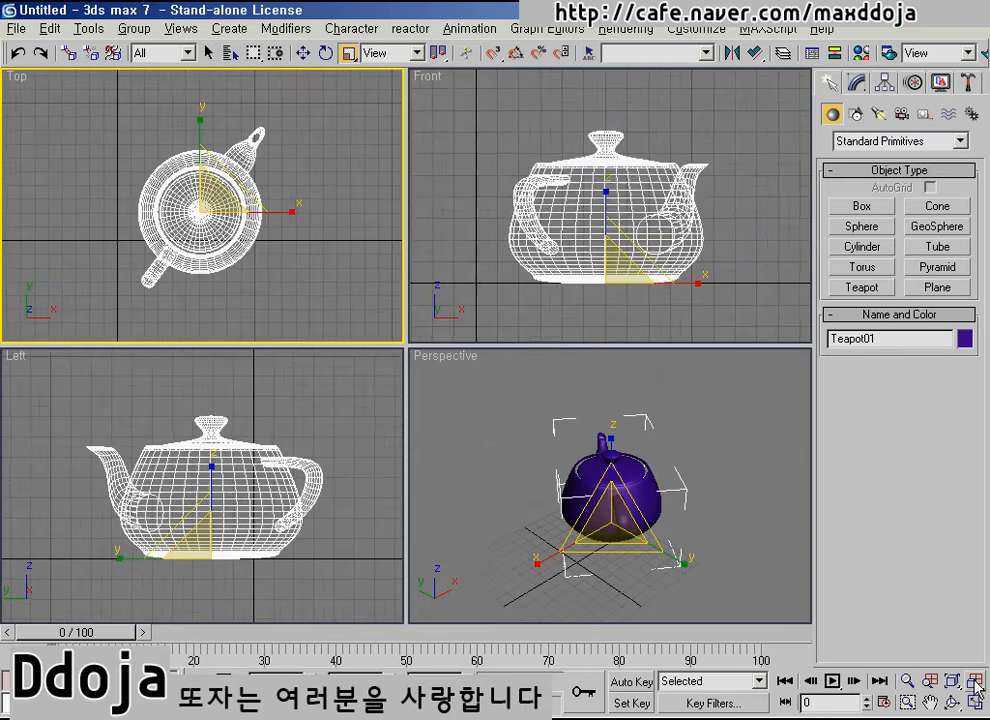
left_click(598, 440)
left_click(975, 703)
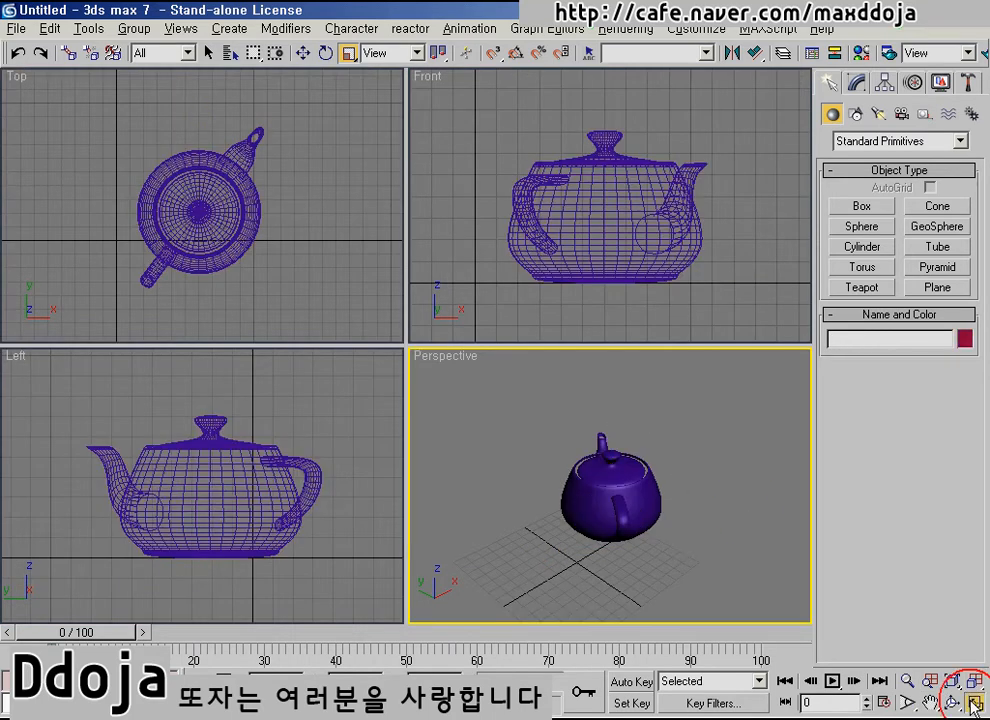
left_click(952, 703)
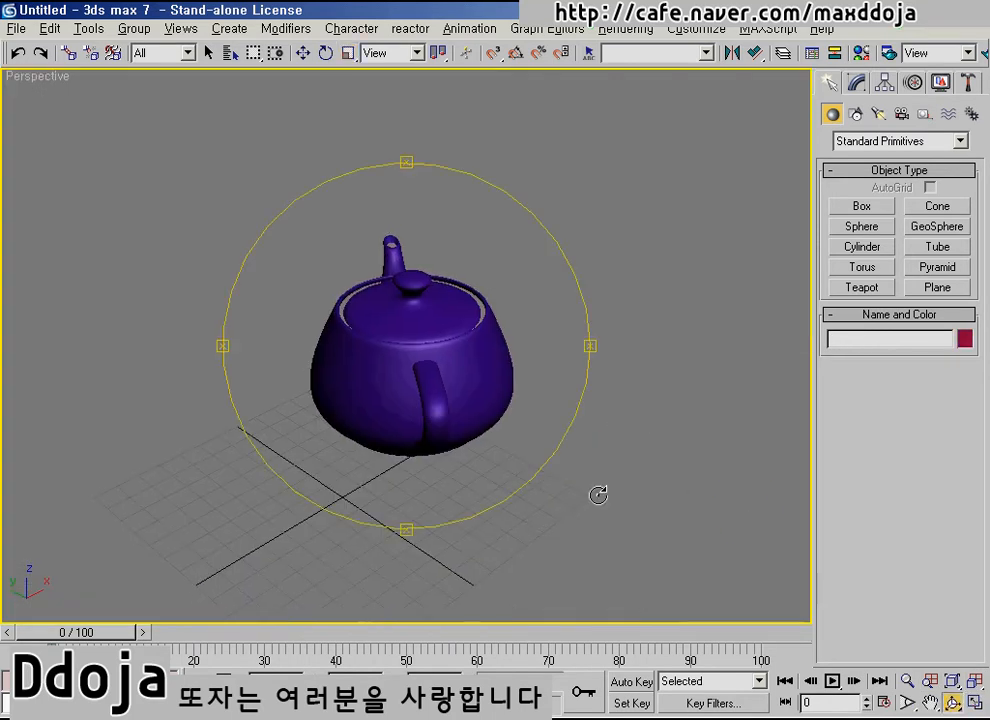
left_click_drag(513, 386, 367, 398)
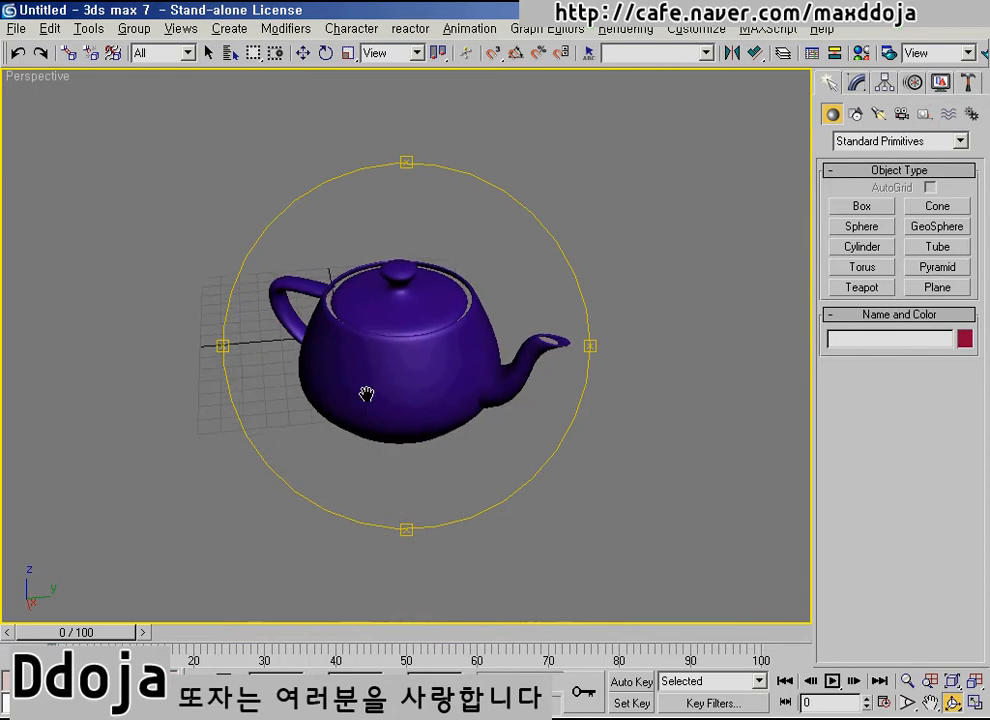
Step: Activate the Uniform Scale tool and select the purple teapot, with all three axes of its scale gizmo clearly in view
scroll(367, 385, "up", 4)
left_click(348, 53)
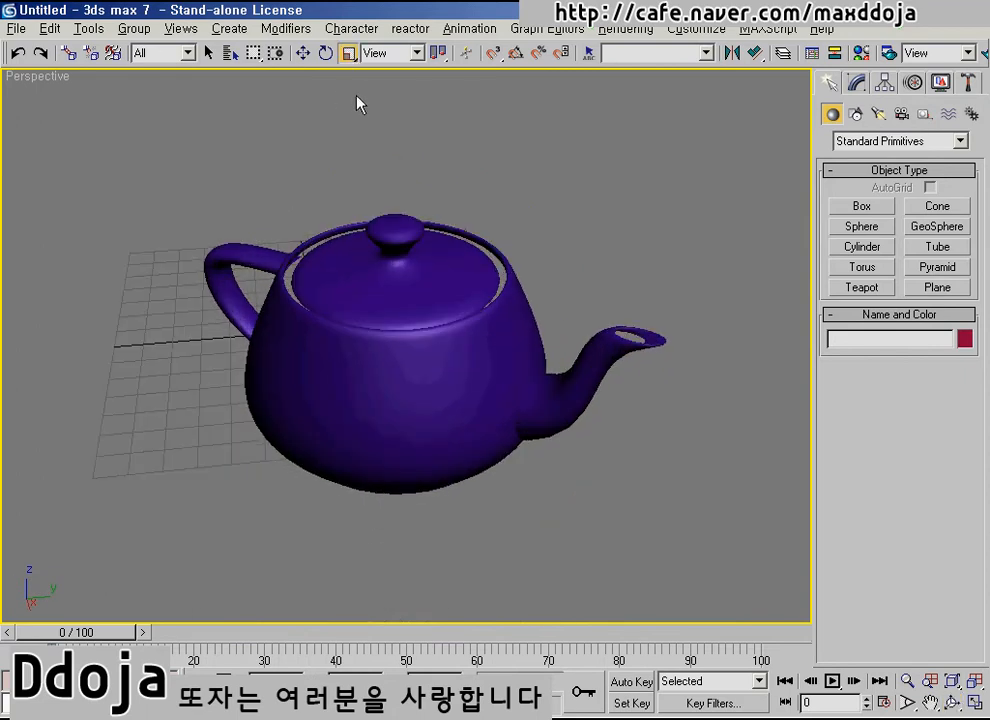
left_click(390, 247)
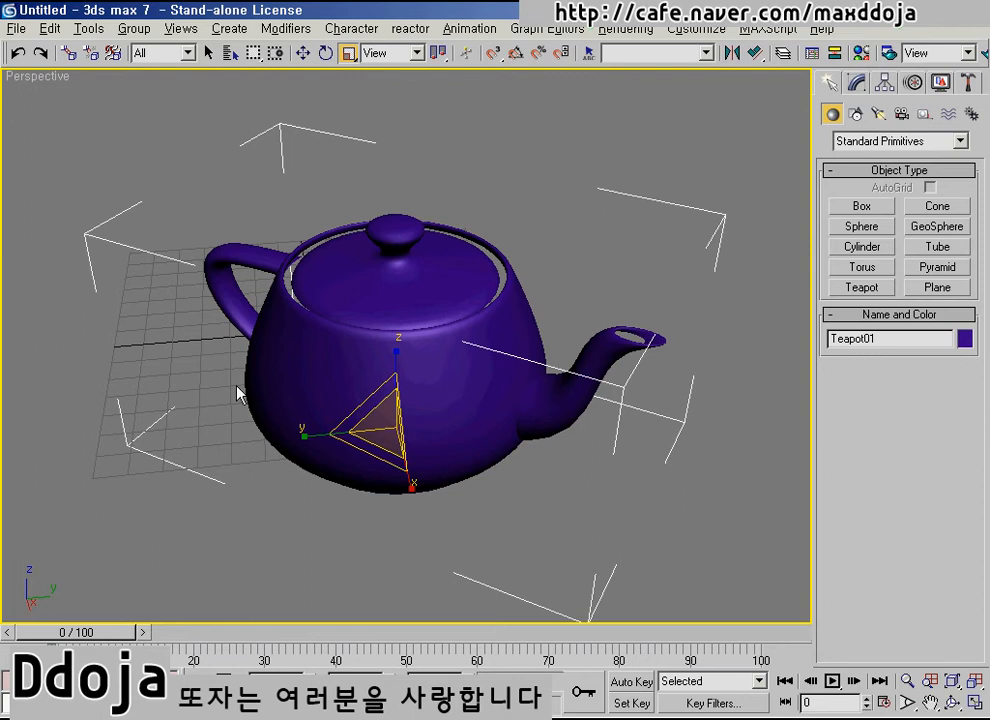
left_click(952, 703)
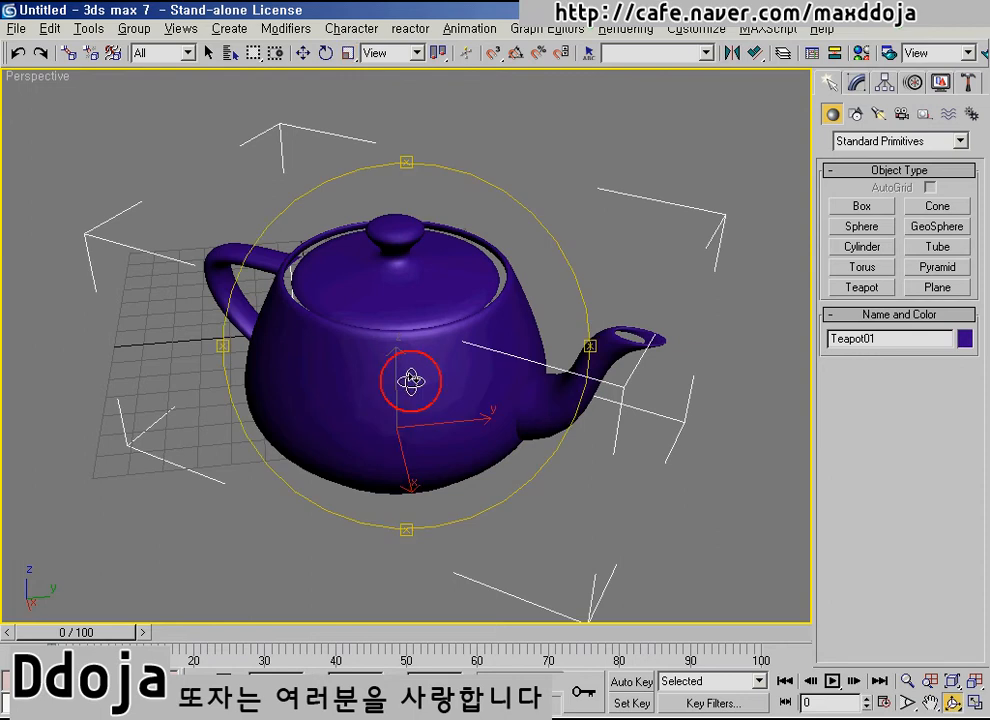
left_click_drag(407, 380, 455, 357)
right_click(455, 357)
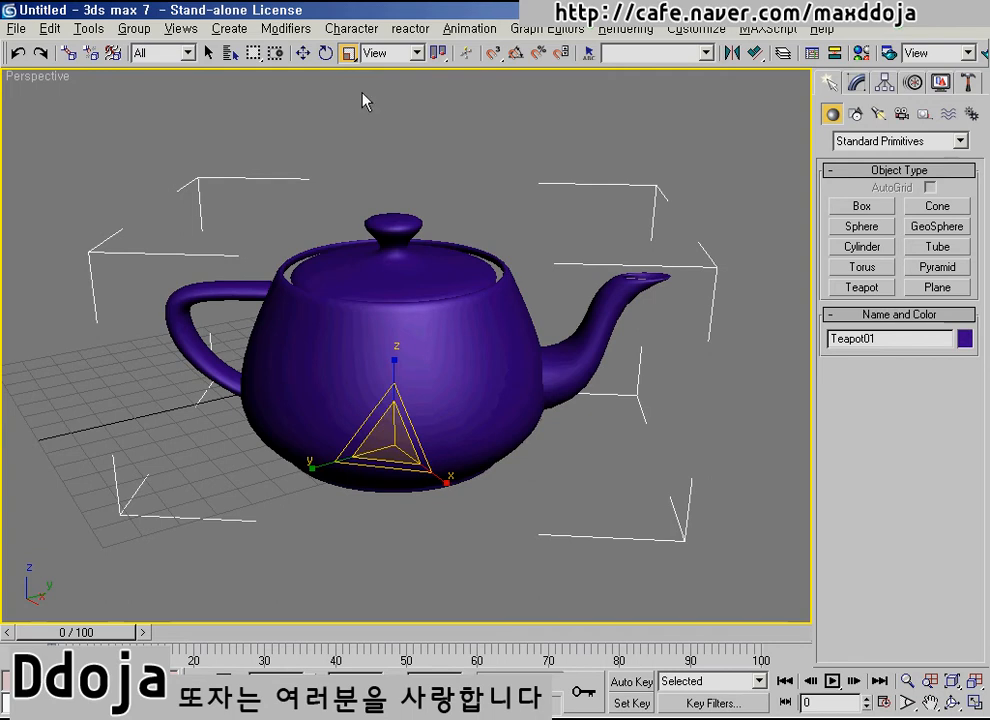
Step: Uniformly scale the selected teapot on all axes, trying a larger size before shrinking it to less than half its size
left_click_drag(348, 52, 347, 76)
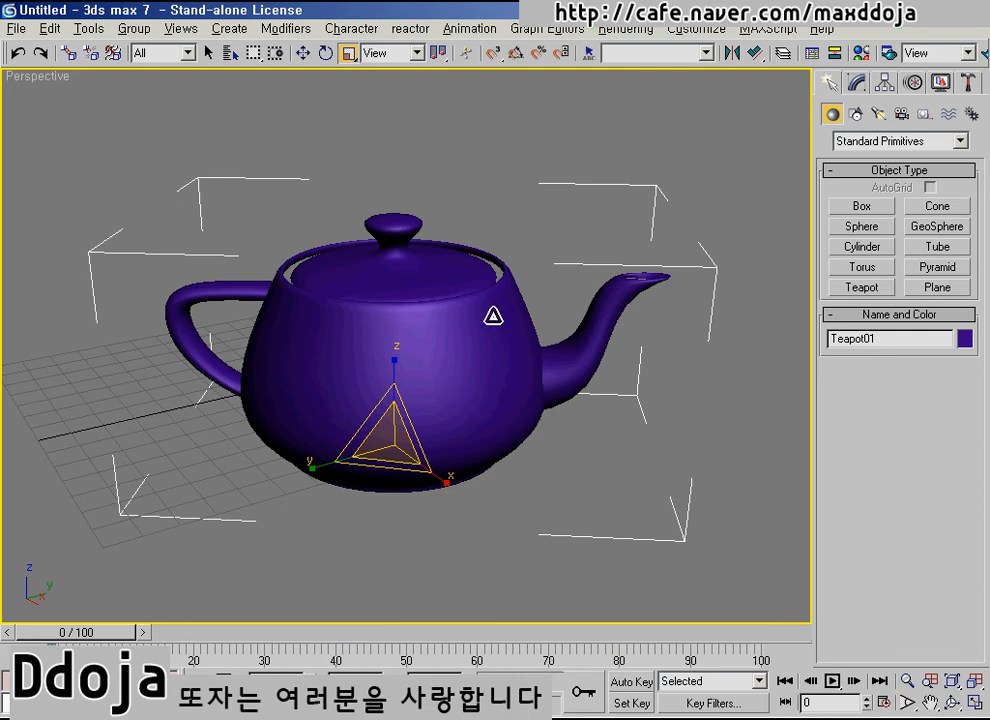
scroll(508, 270, "up", 2)
scroll(504, 325, "down", 5)
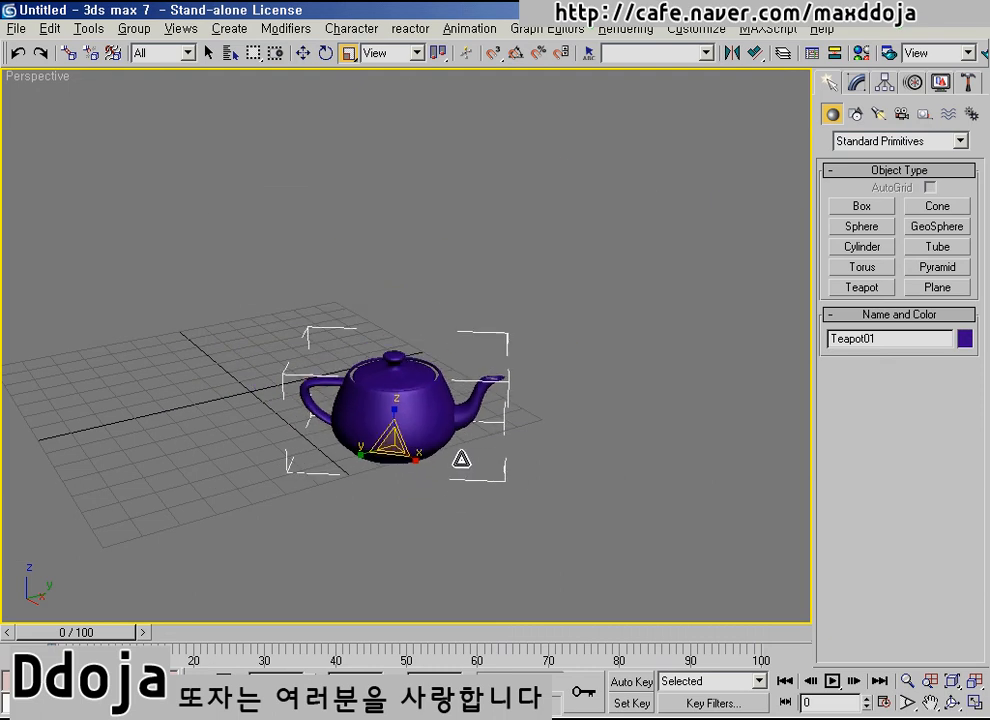